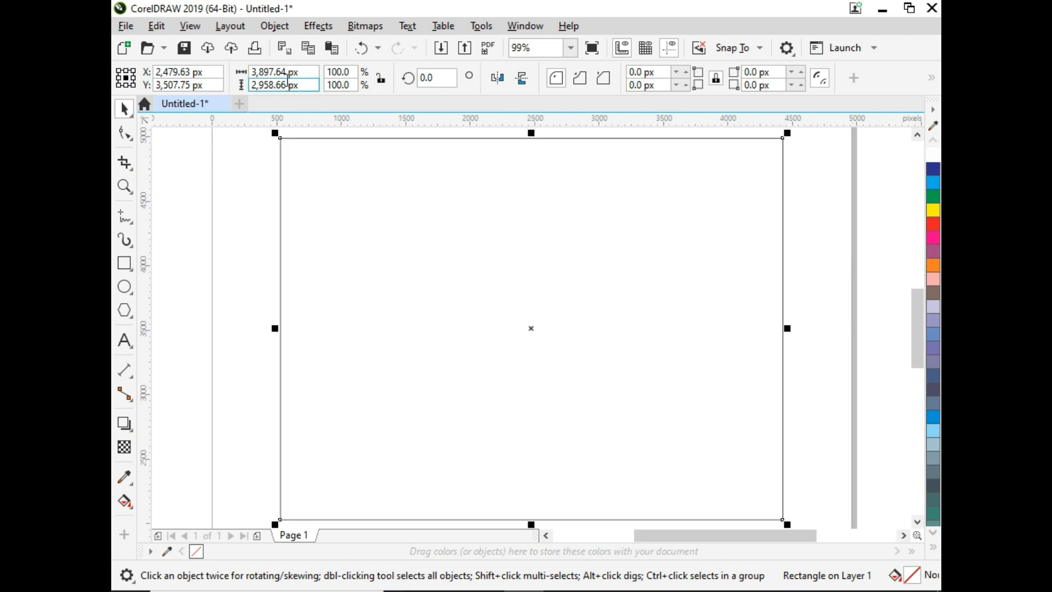
- Resize the selected rectangle to 2000 × 2000 px
left_click(279, 72)
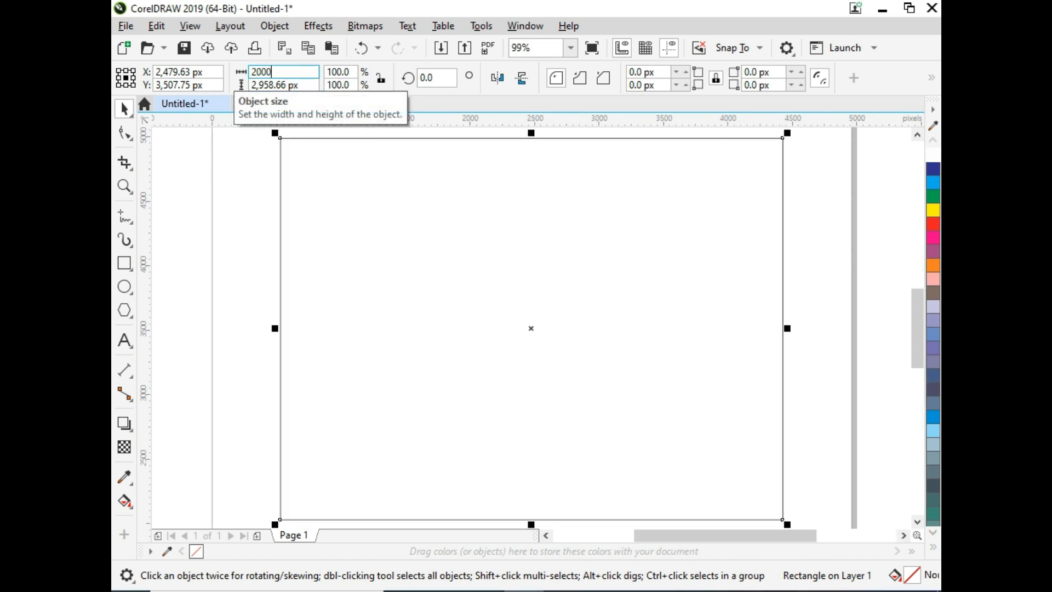
key("Return")
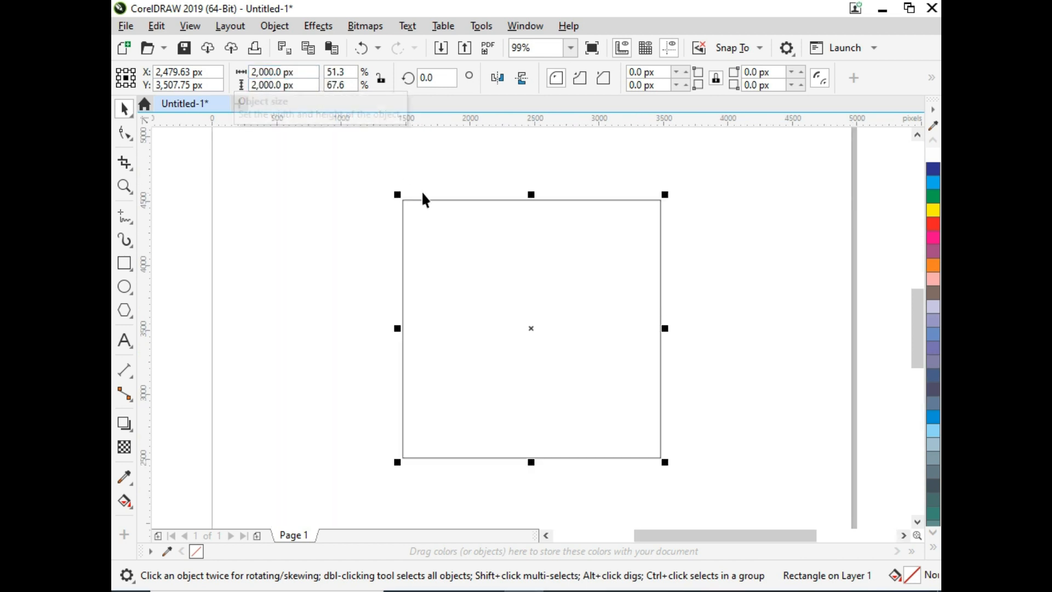
key("shift+F2")
- Import the Underwater_diving image from the water can folder and scale it to 5%
key("alt+Tab")
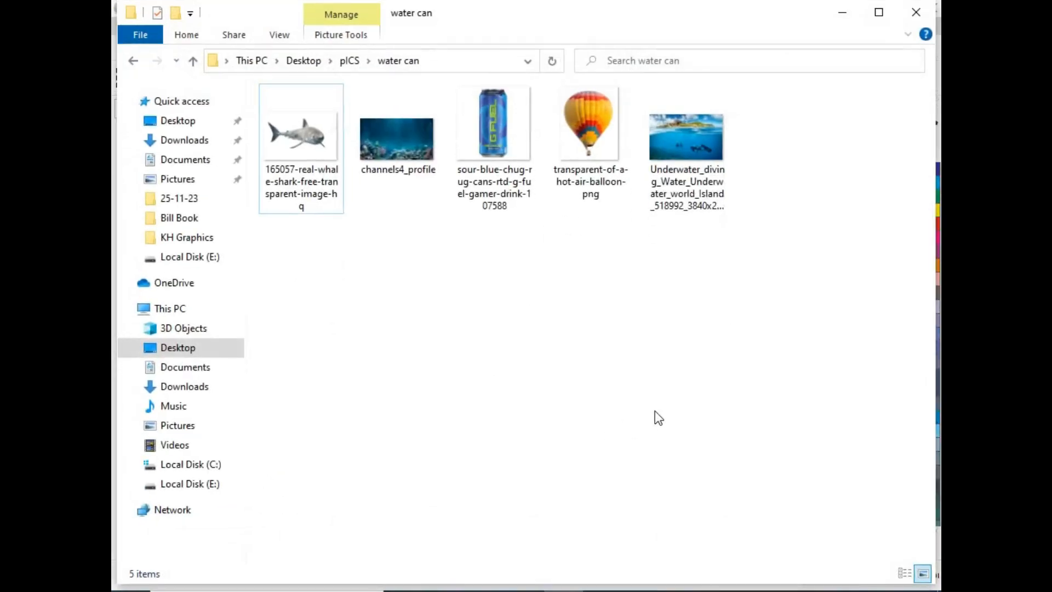
left_click_drag(680, 219, 790, 377)
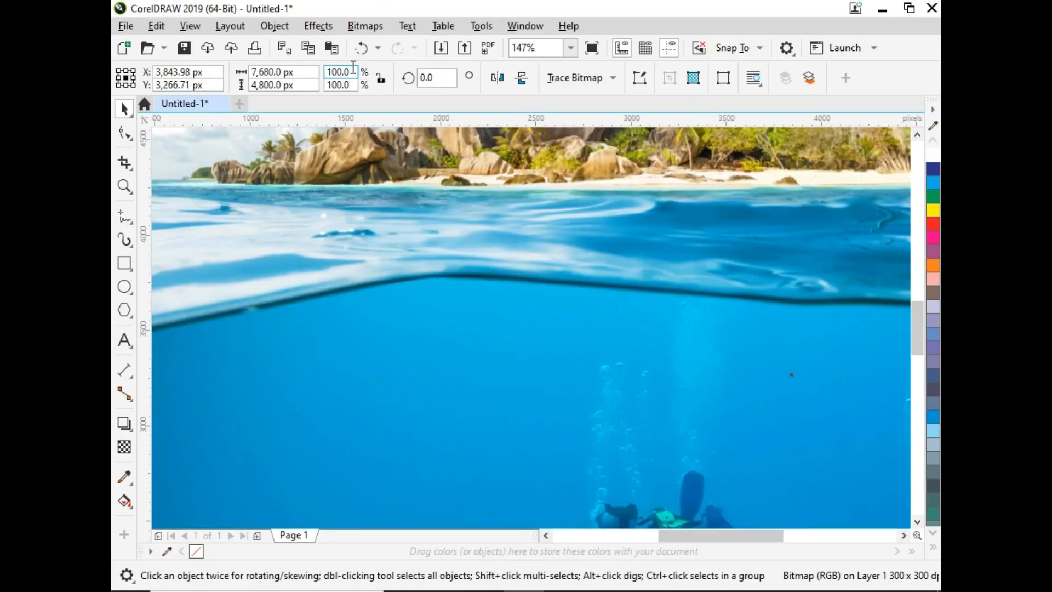
type("5")
key("Return")
- Select the image together with the square and center them on each other horizontally and vertically
left_click(484, 260, "shift")
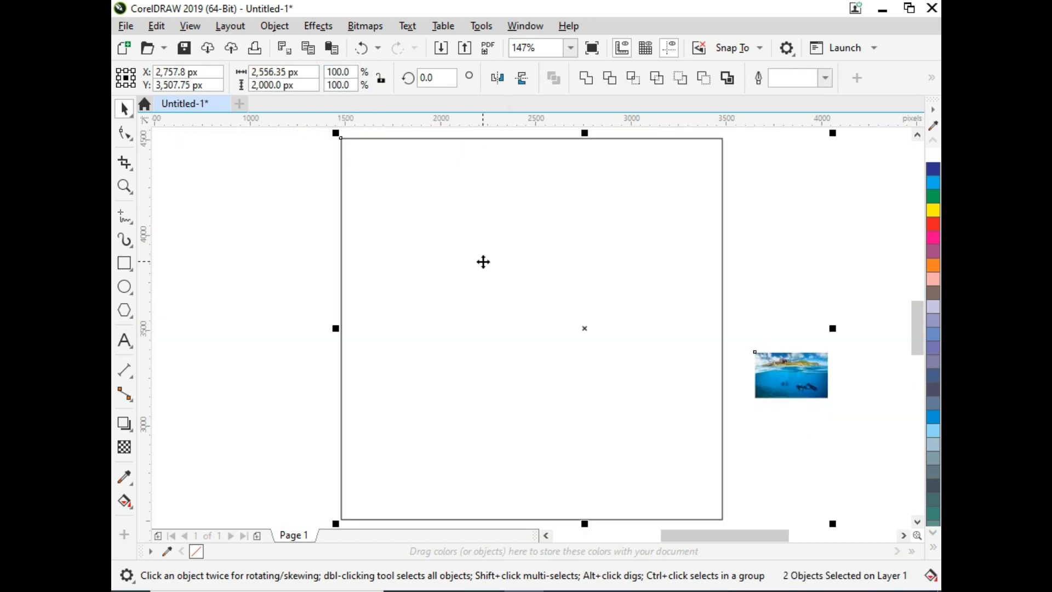
key("c")
key("e")
- Enlarge the underwater image to about 3175 × 1984 px so it covers the square
left_click(558, 334)
left_click_drag(572, 357, 728, 462)
left_click_drag(658, 366, 659, 297)
scroll(680, 276, "down", 1)
key("F2")
left_click_drag(740, 168, 430, 441)
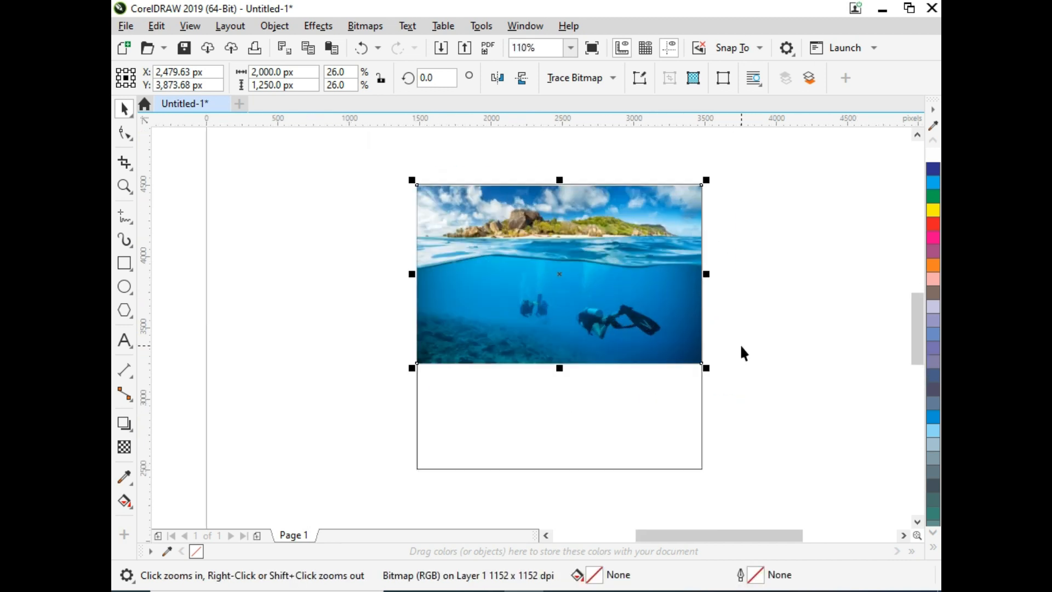
left_click_drag(707, 368, 867, 474)
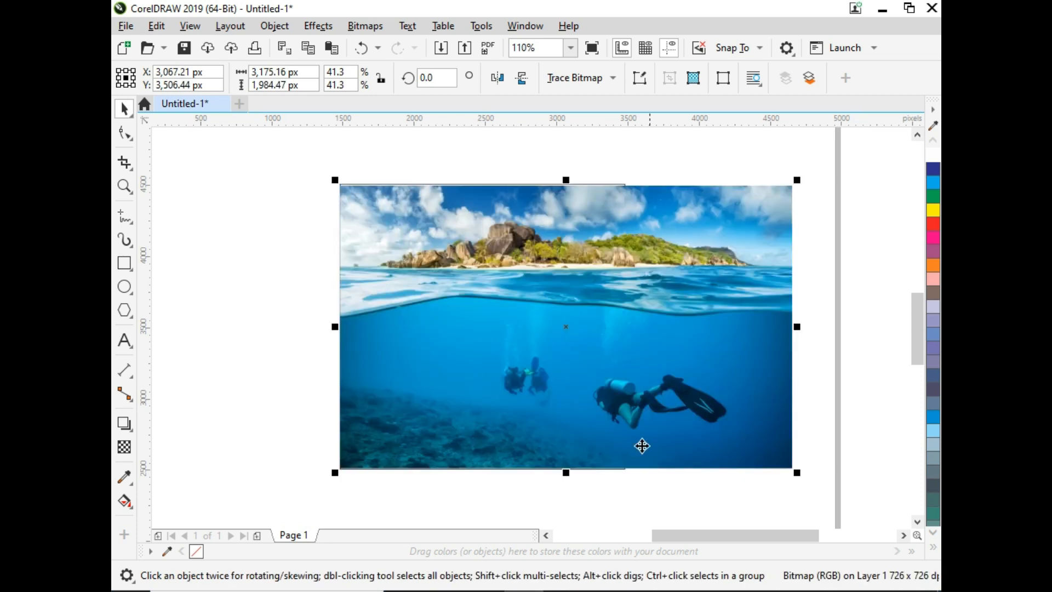
- Send the square behind the image and delete it
left_click(578, 372)
key("shift+Page_Down")
left_click(605, 134)
left_click(606, 220)
key("Delete")
- Move the underwater image slightly left and deselect it
left_click_drag(661, 306, 598, 308)
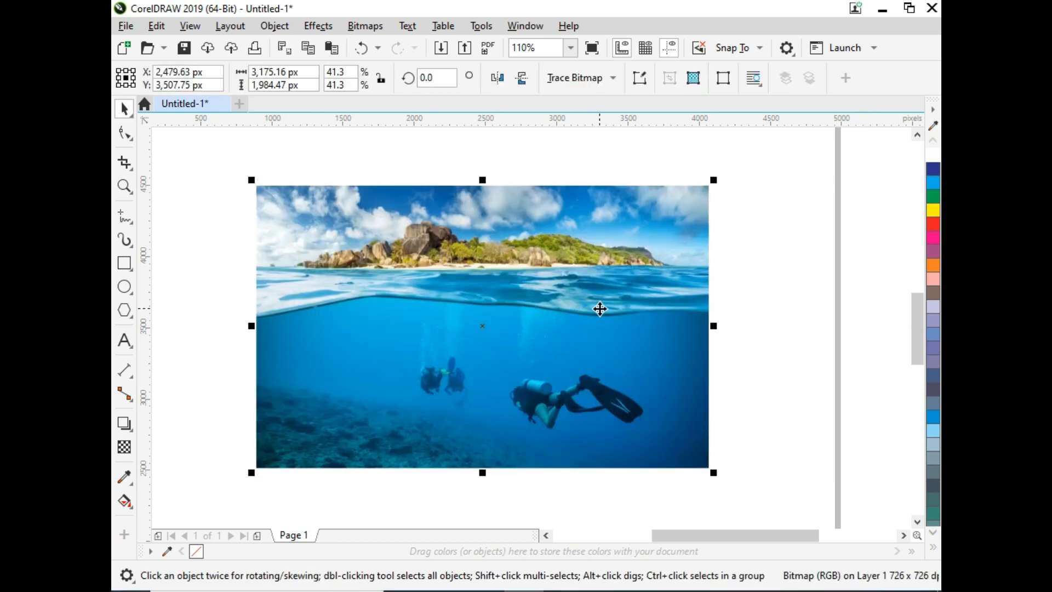
scroll(599, 307, "up", 2)
left_click(849, 362)
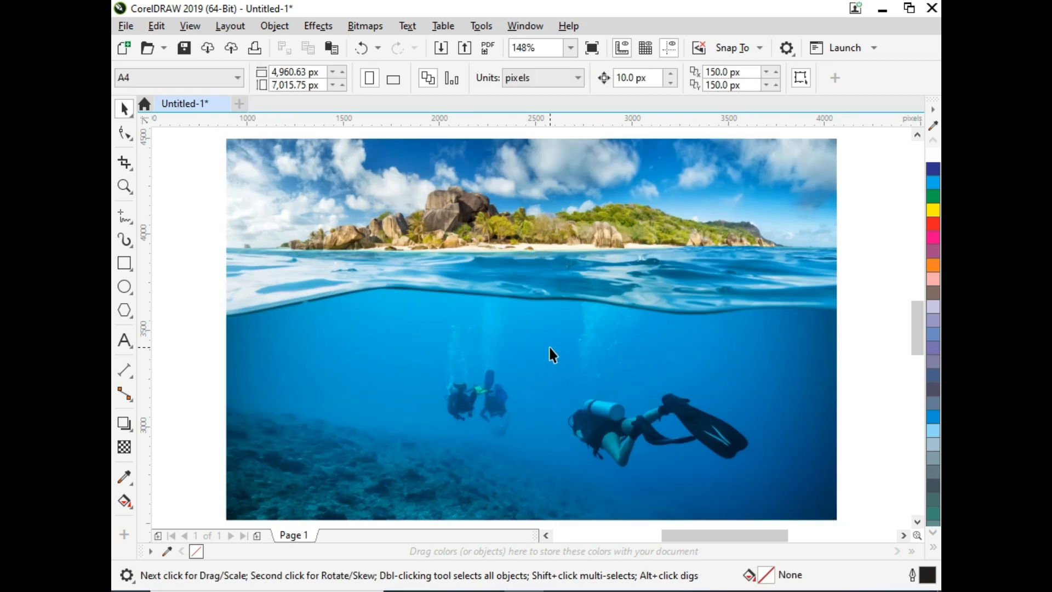
- Import the channels4_profile coral image from the same folder and scale it to 5% in both directions
left_click(532, 462)
key("alt+Tab")
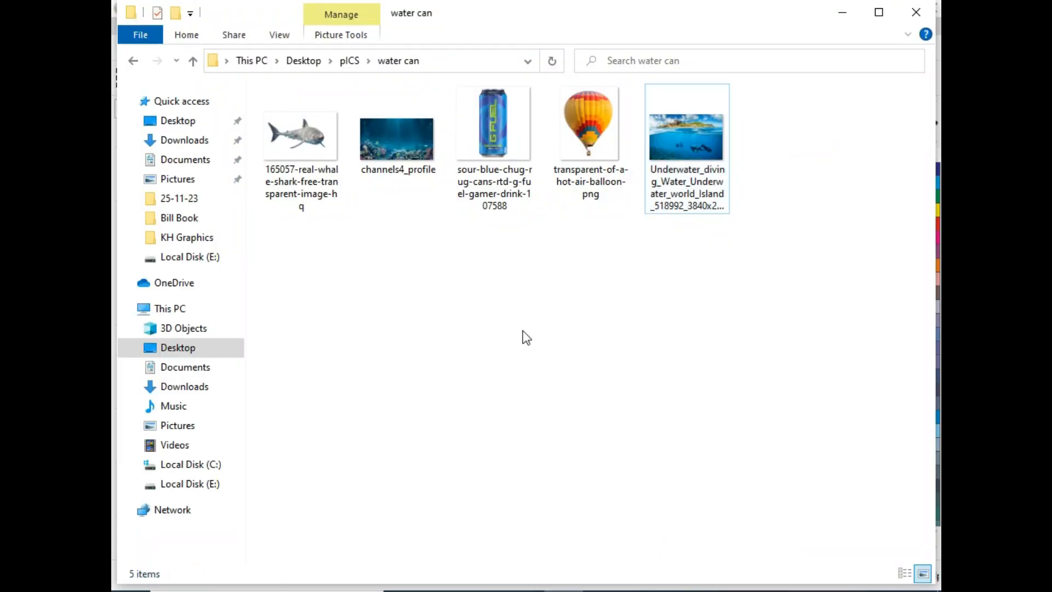
left_click_drag(400, 164, 856, 447)
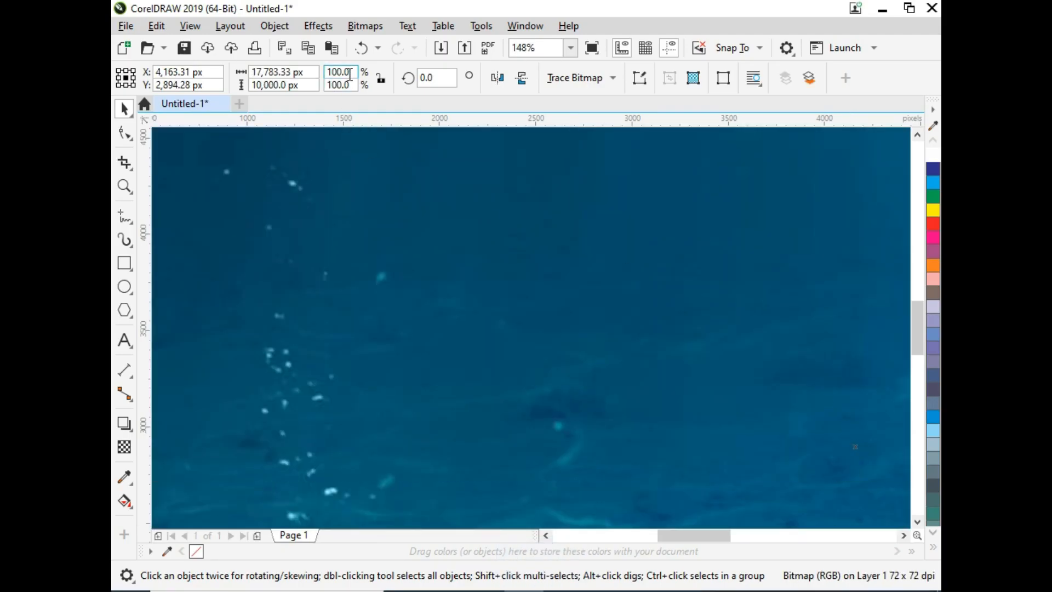
type("5")
key("Tab")
type("5")
key("Return")
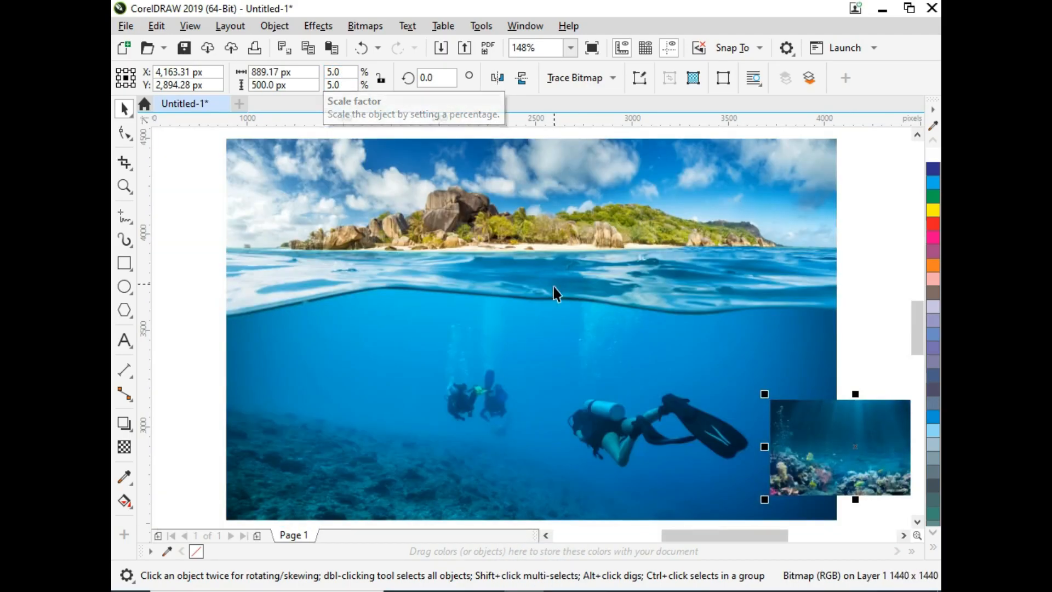
- Align the coral image to the horizontal center and bottom of the underwater image
left_click(552, 324, "shift")
key("c")
key("e")
key("b")
key("Escape")
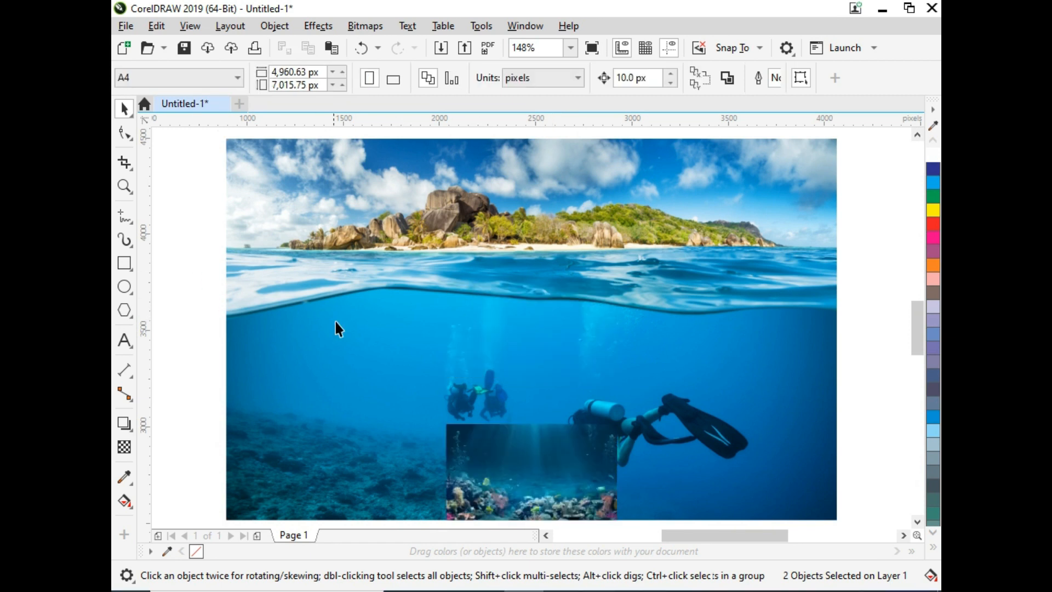
- Enlarge the coral image to the underwater image's width and align both images along their bottom edges
scroll(286, 289, "down", 2)
key("F2")
left_click_drag(226, 182, 561, 414)
left_click(639, 434)
left_click(634, 440)
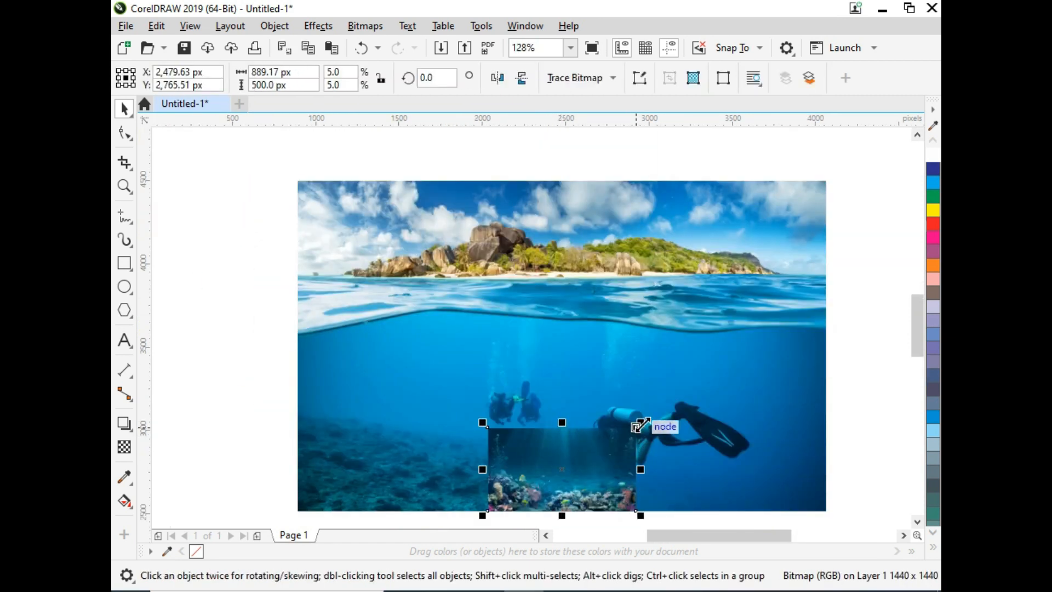
left_click_drag(640, 424, 863, 315)
left_click(716, 250, "shift")
key("b")
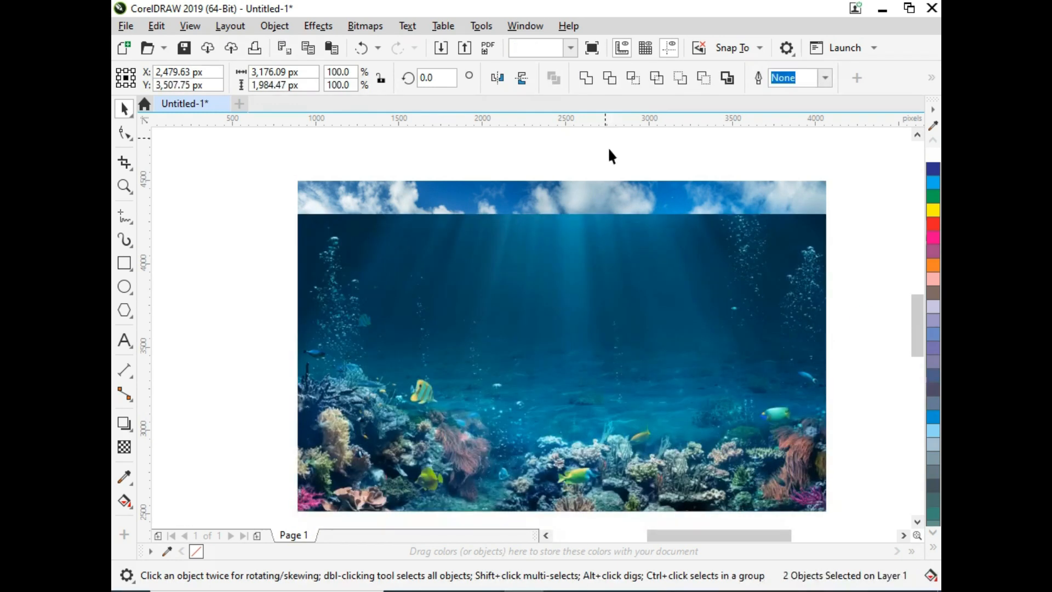
- Apply a vertical fountain transparency to the coral image, fading upward toward the waterline
left_click(598, 340)
left_click(124, 447)
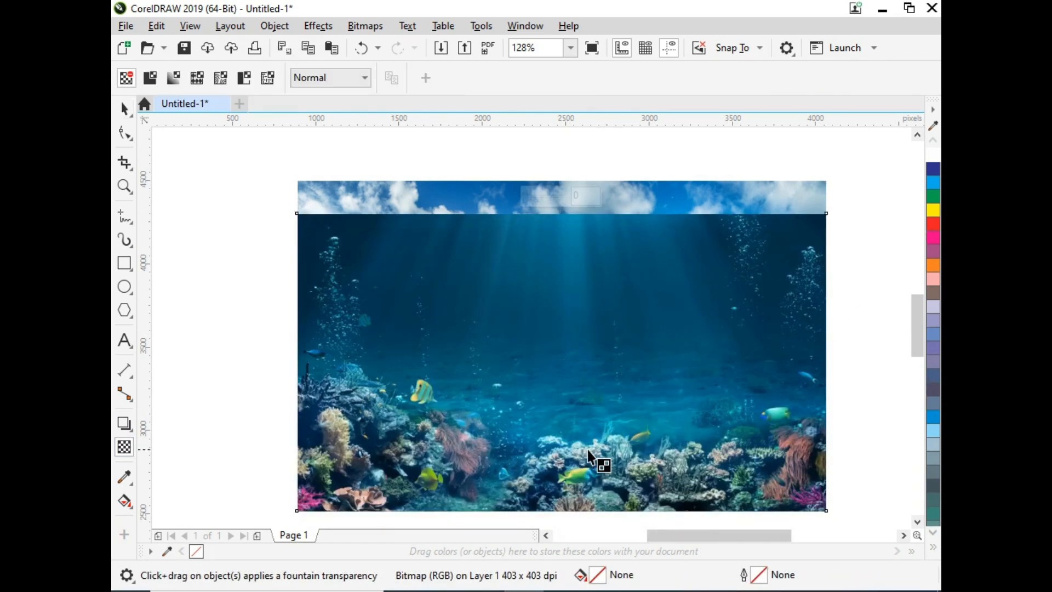
left_click_drag(588, 449, 588, 322)
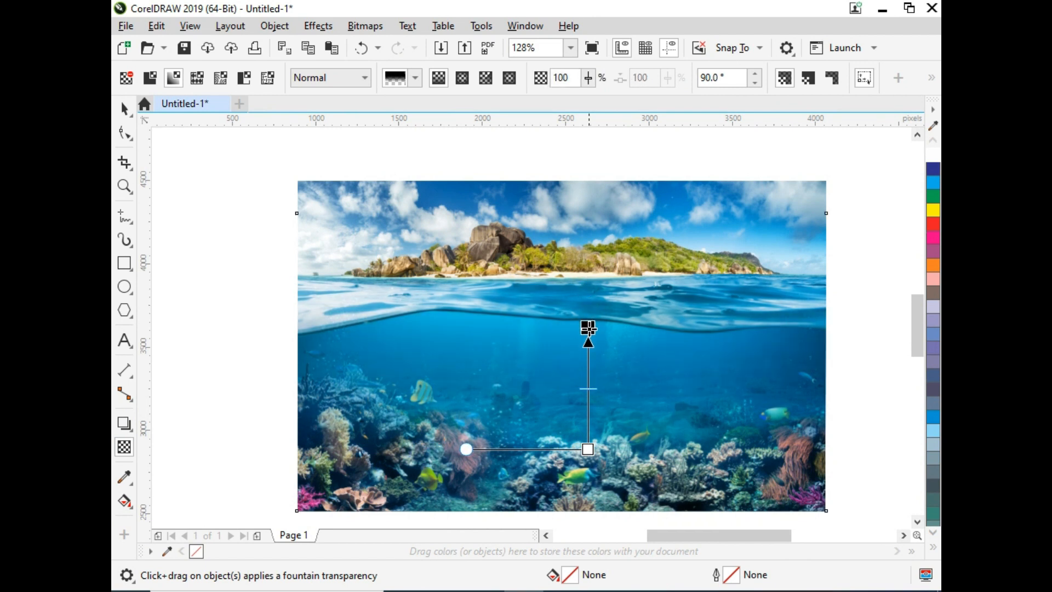
key("space")
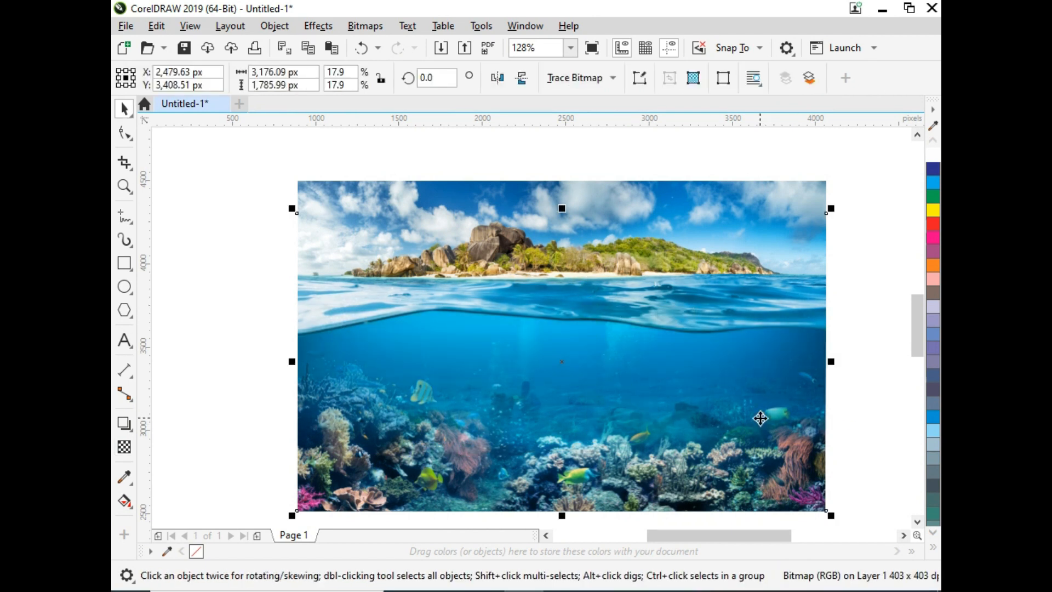
- Set the coral image's brightness to -11, contrast to 16 and intensity to 31
scroll(759, 433, "up", 1)
left_click(673, 451)
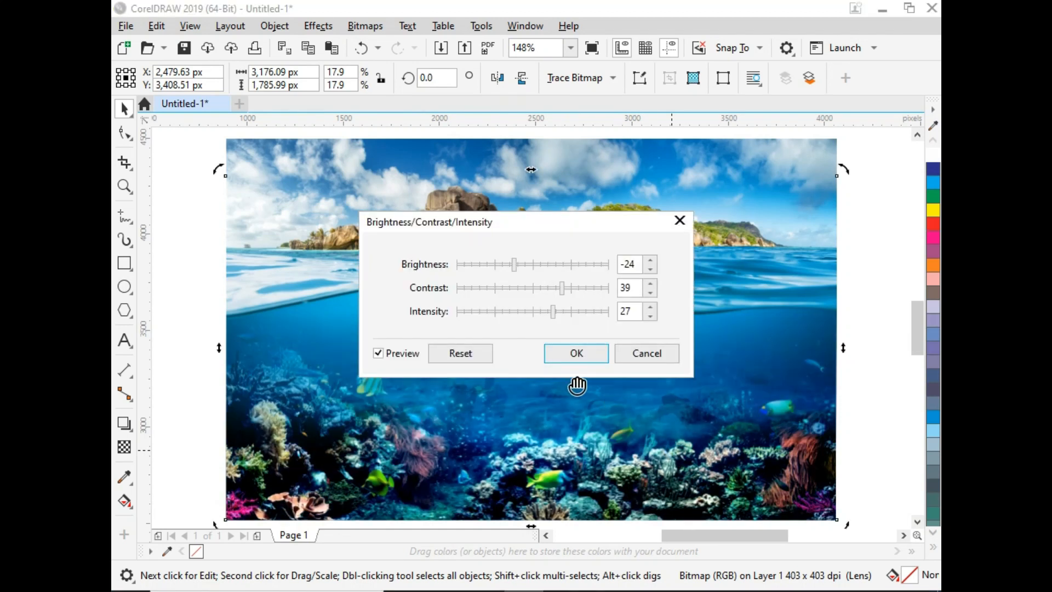
left_click(484, 361)
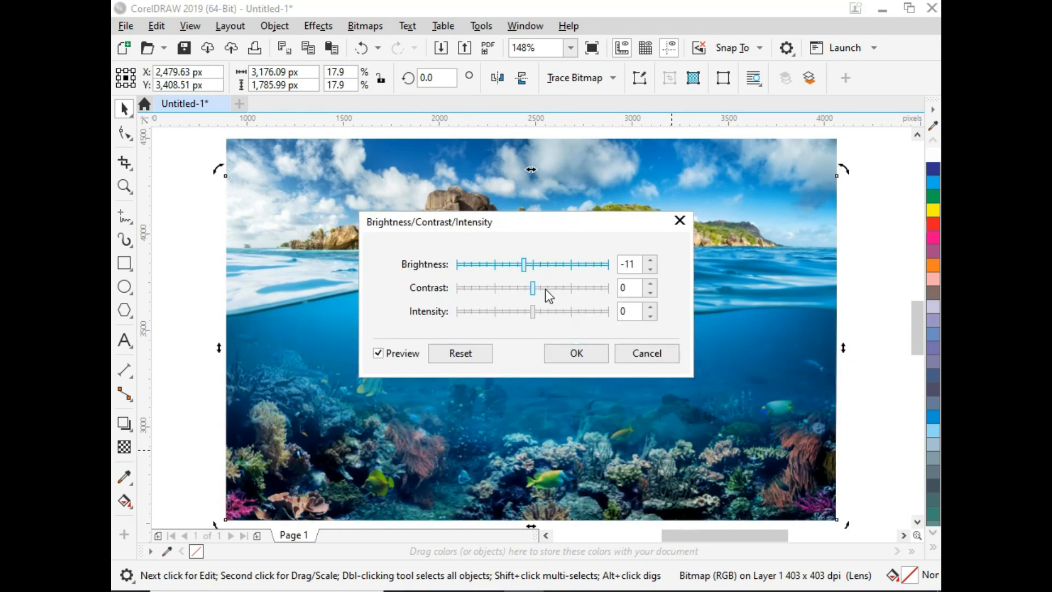
left_click_drag(533, 288, 545, 288)
left_click(541, 311)
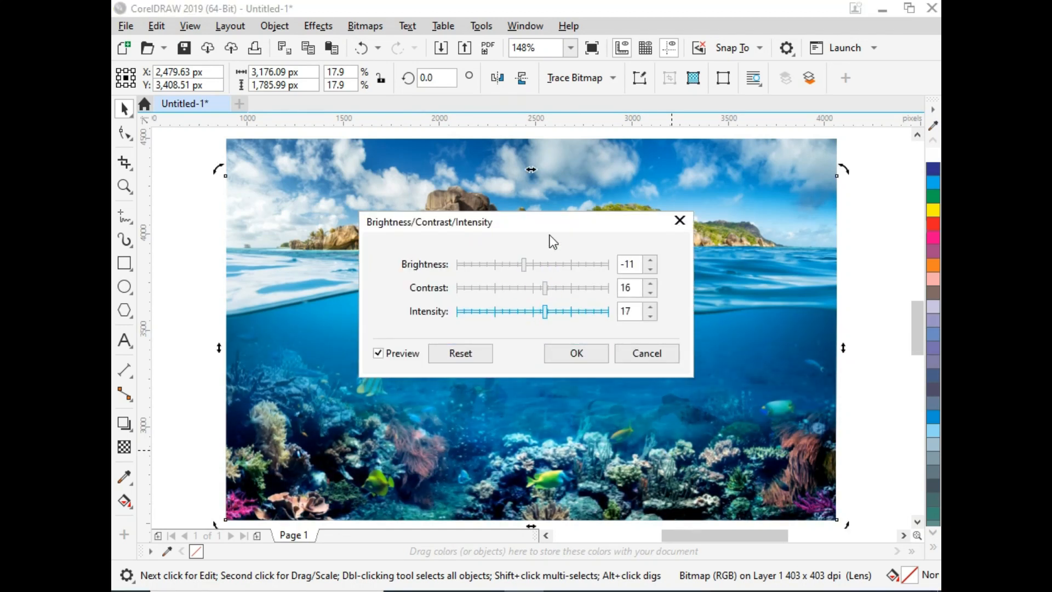
left_click_drag(554, 226, 779, 76)
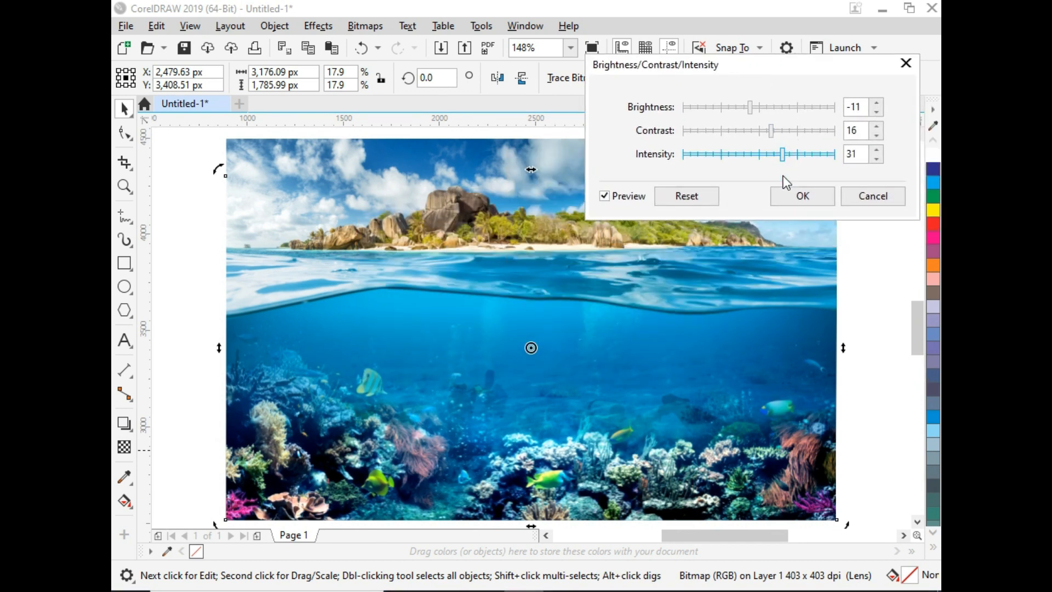
left_click(775, 199)
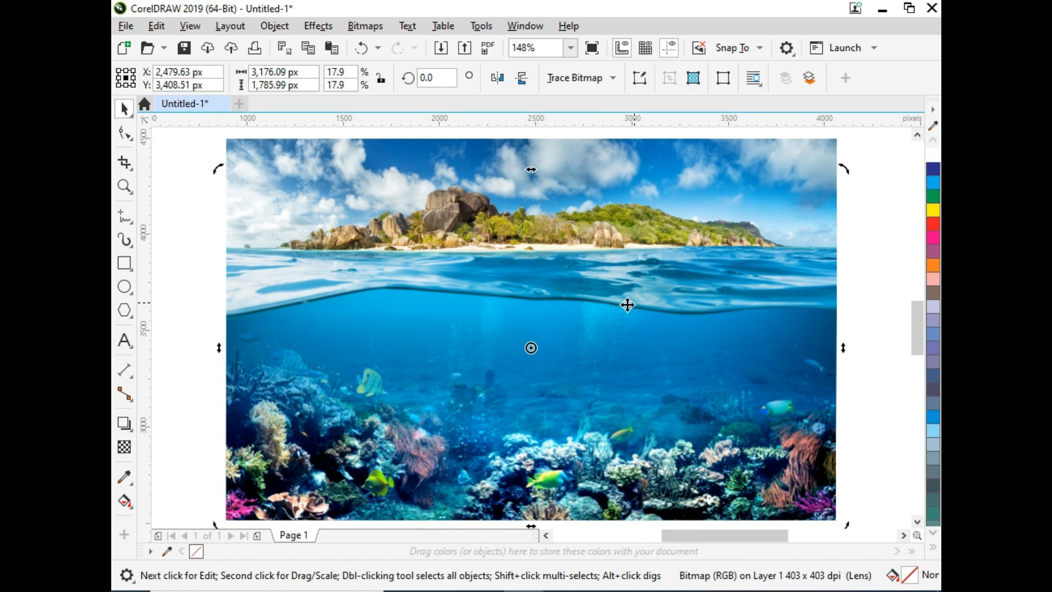
- Send the coral image back one level, behind the underwater diving image
left_click(601, 171)
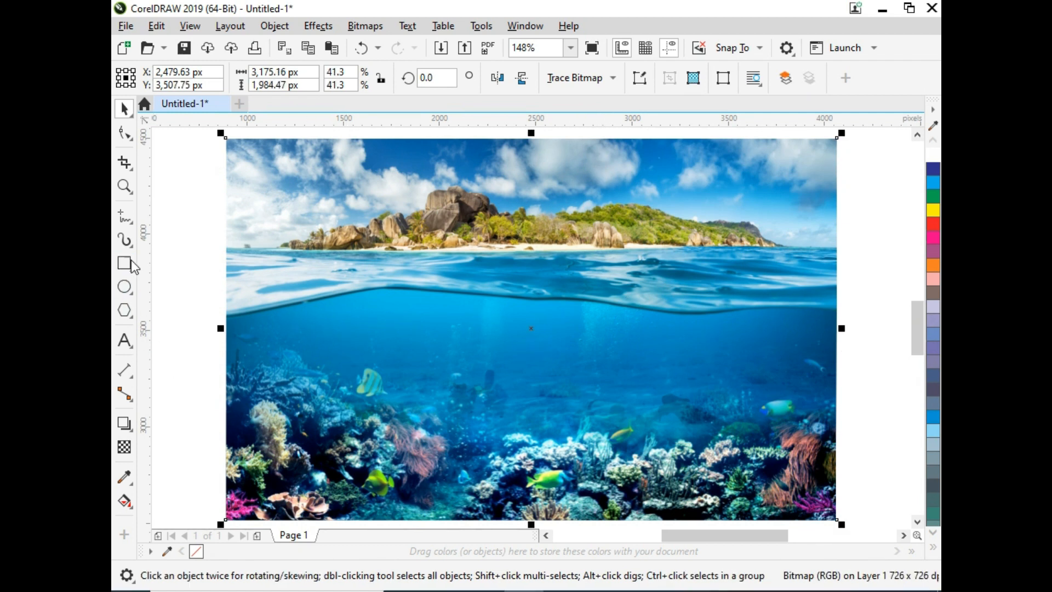
left_click(299, 404)
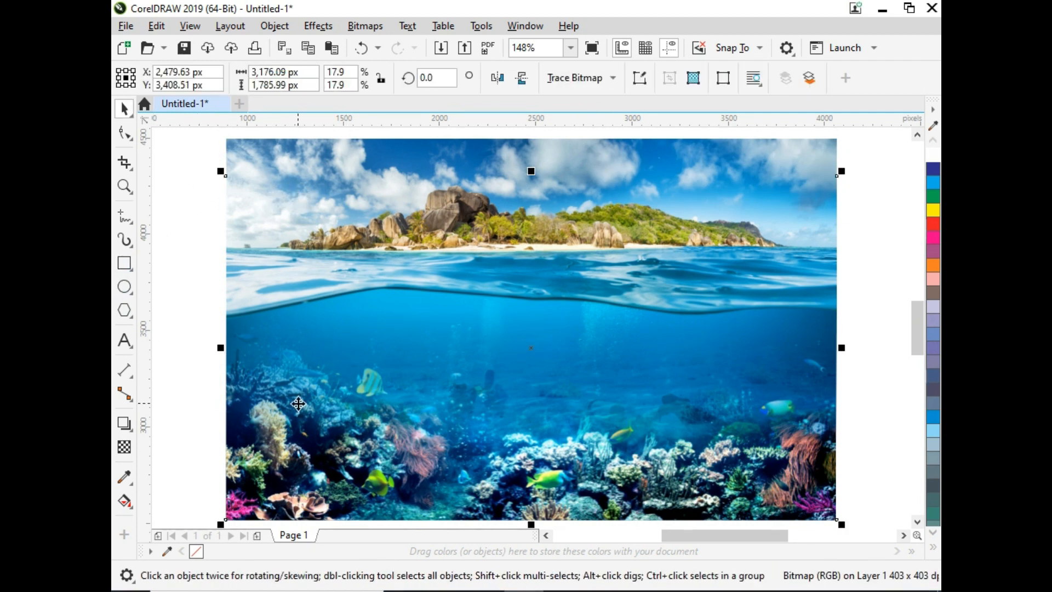
key("ctrl+Page_Down")
left_click(176, 315)
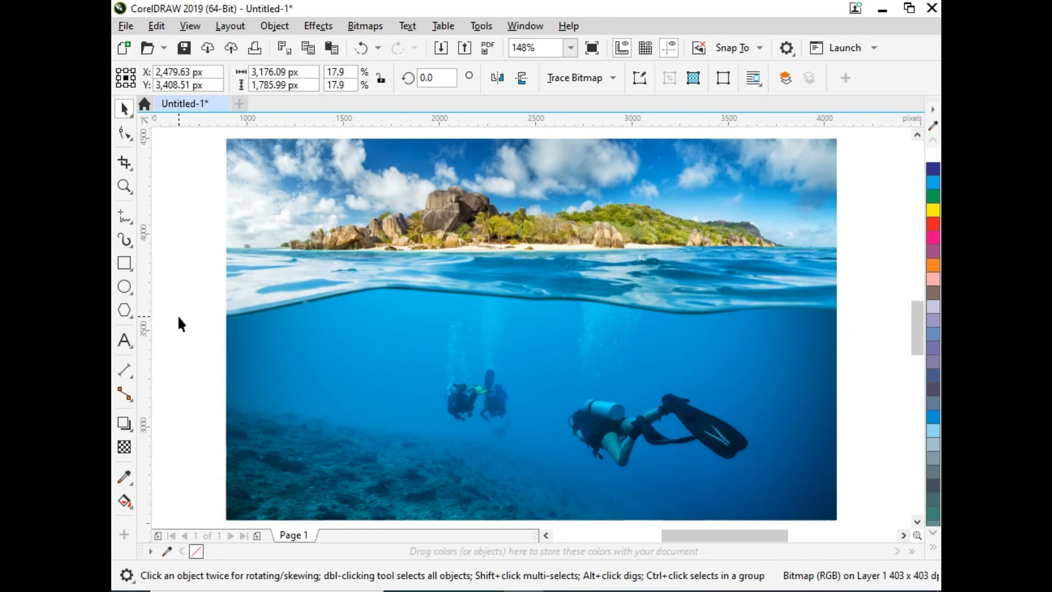
- Draw a closed shape with the Freehand tool tracing the waterline across the image's surface band
left_click(125, 217)
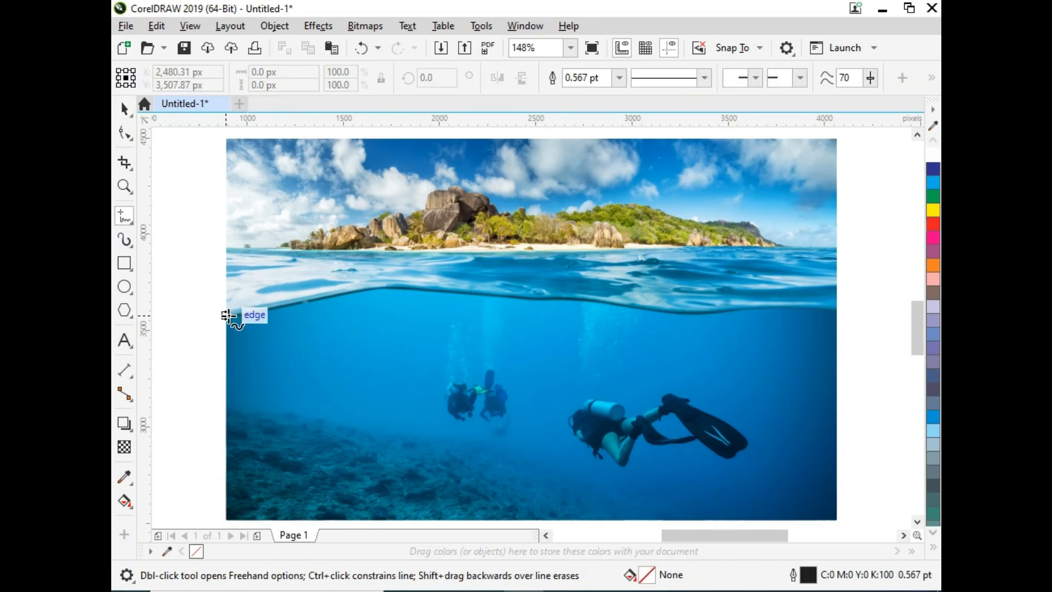
left_click(227, 316)
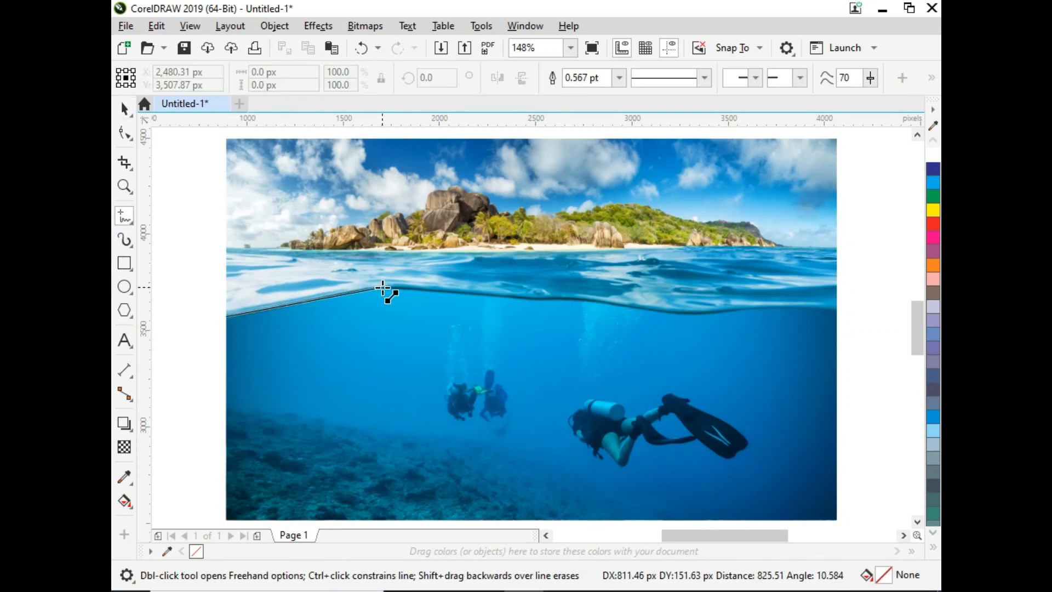
double_click(386, 287)
double_click(524, 299)
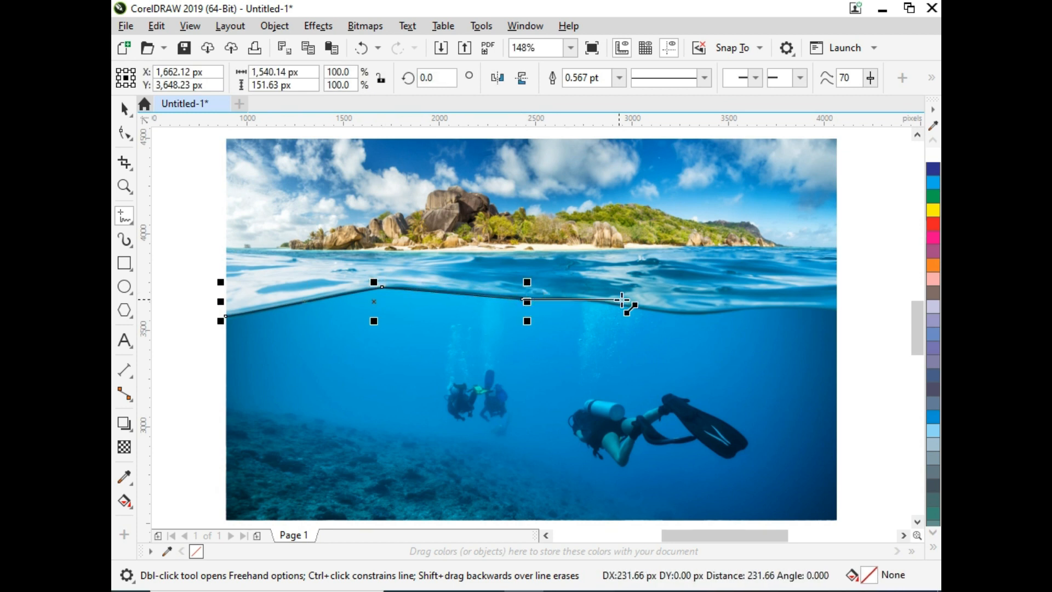
left_click(571, 300)
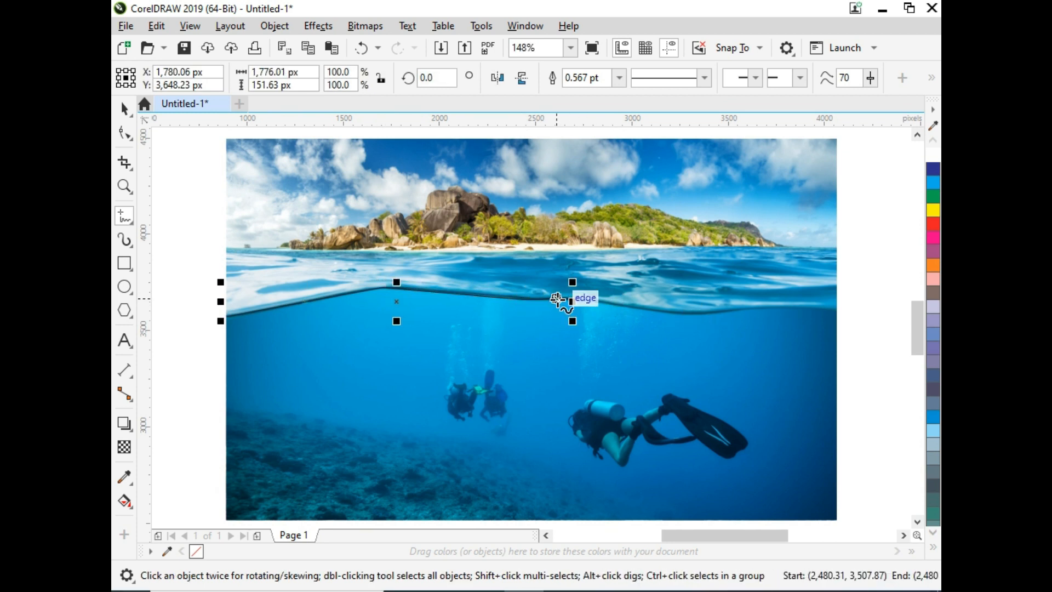
left_click(568, 299)
left_click(638, 308)
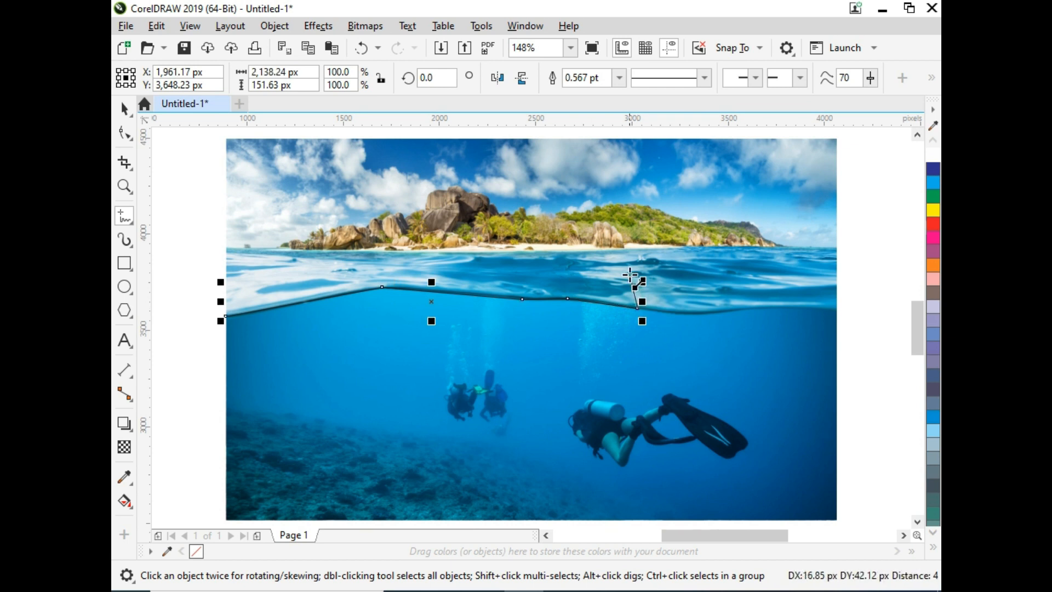
left_click(627, 264)
left_click(373, 260)
left_click(255, 267)
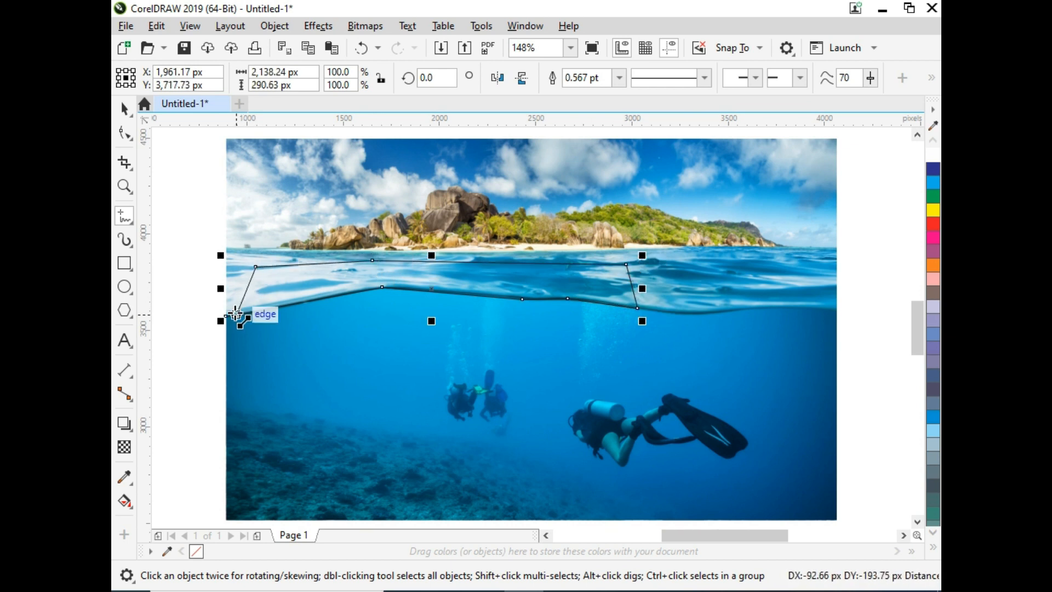
left_click(227, 317)
key("space")
left_click(315, 225)
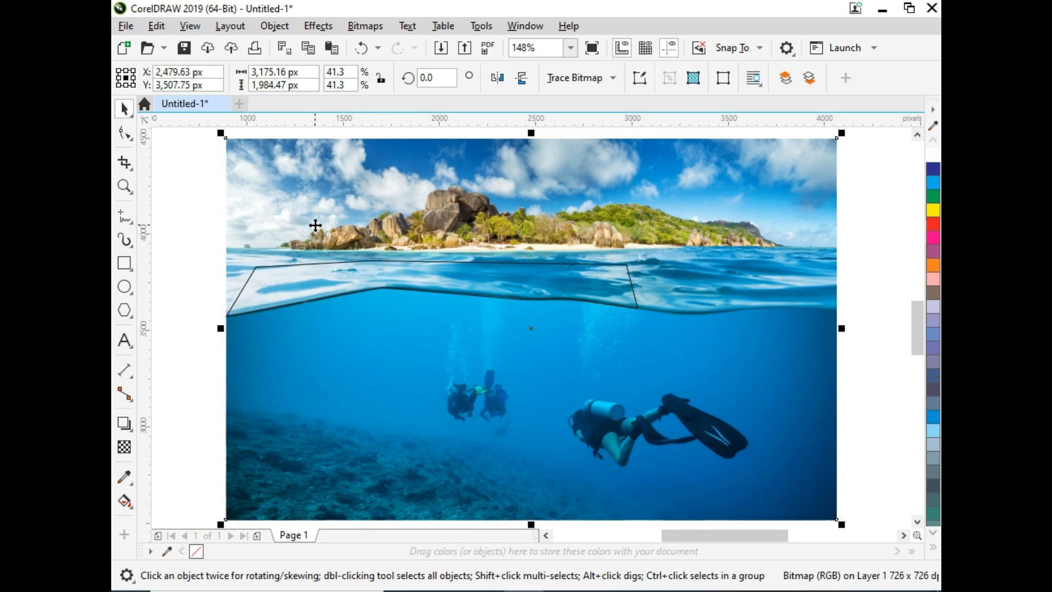
- Copy the underwater diving image, then PowerClip it inside the freehand waterline shape
right_click(315, 225)
left_click(356, 240)
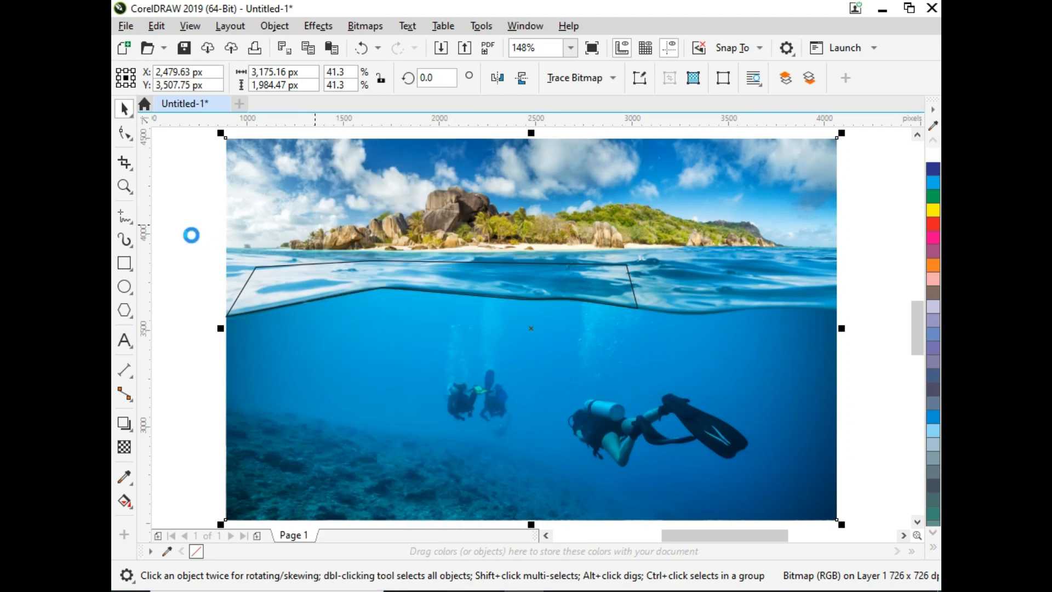
left_click(189, 234)
right_click(190, 234)
left_click(270, 212)
right_click(271, 211)
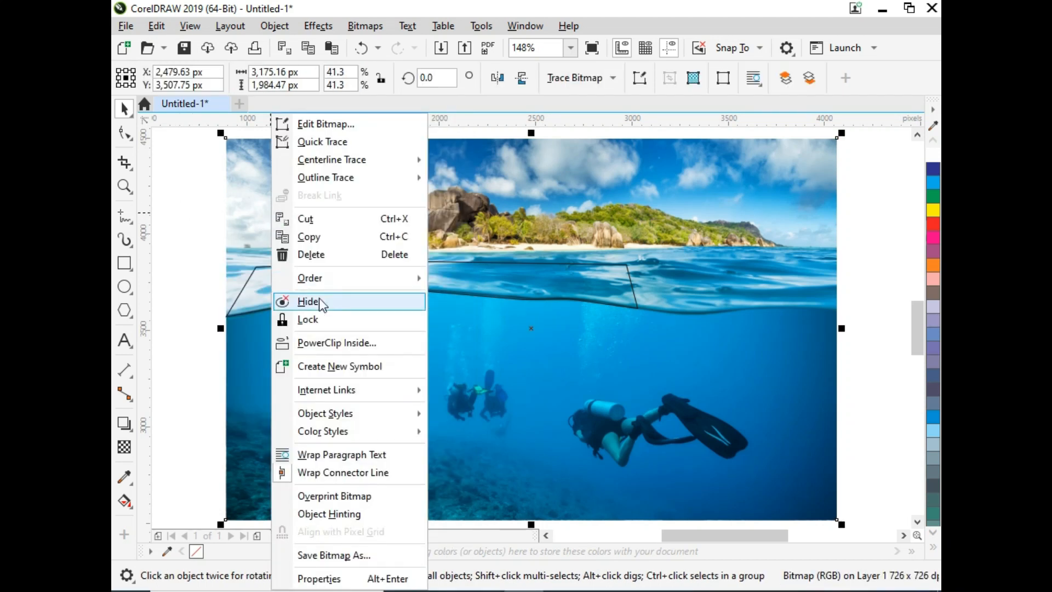
left_click(329, 342)
left_click(285, 276)
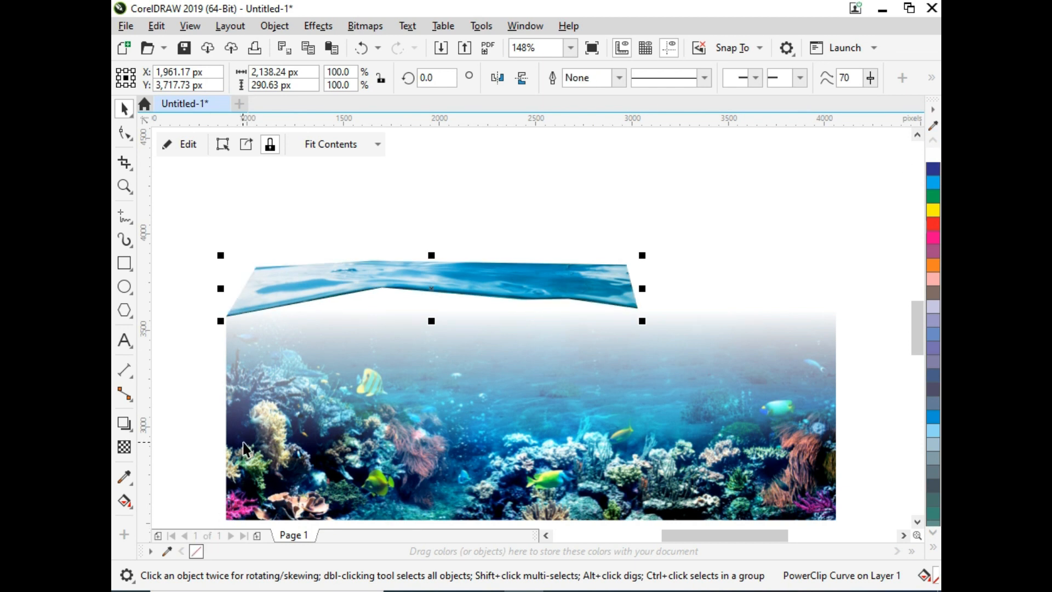
- Paste the copied diving image and send it to the back behind the coral image
key("ctrl+v")
left_click(306, 269)
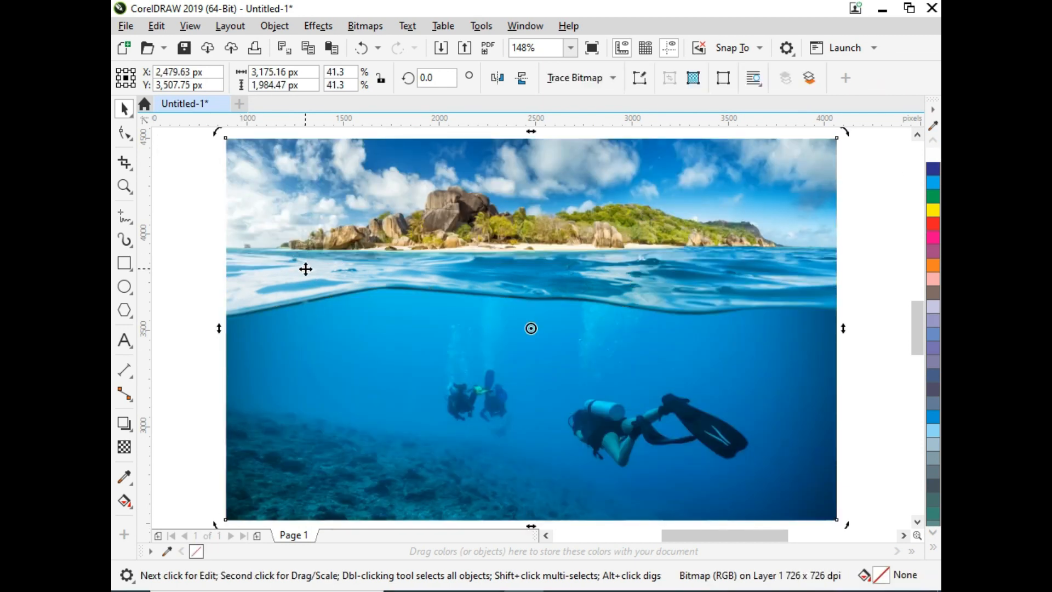
key("shift+Page_Down")
left_click(306, 270)
key("F10")
key("space")
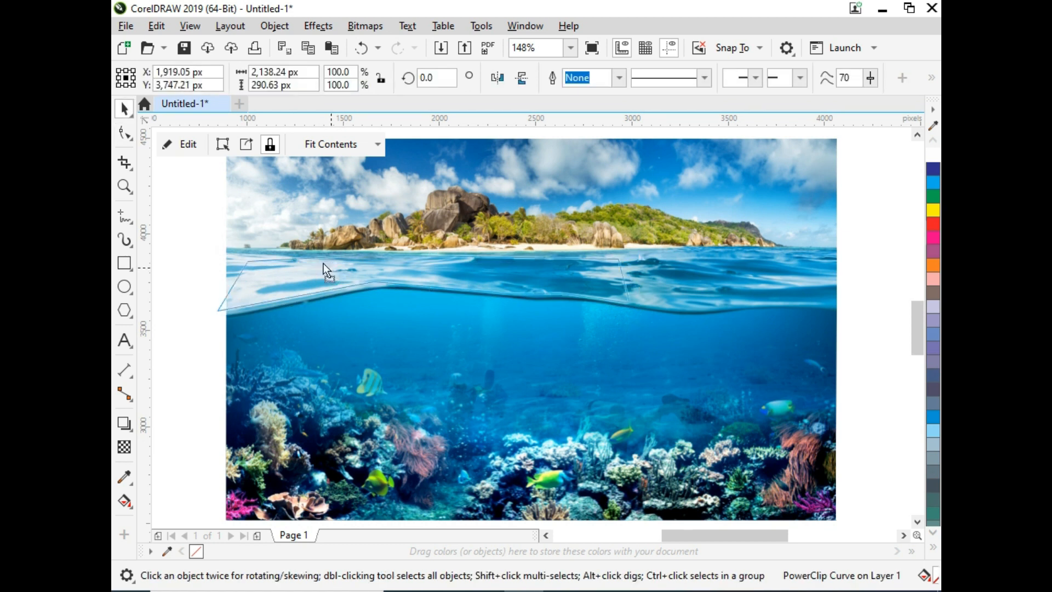
- Scale the energy drink can down to 26.5% and move it onto the underwater scene
left_click(206, 265)
left_click(524, 591)
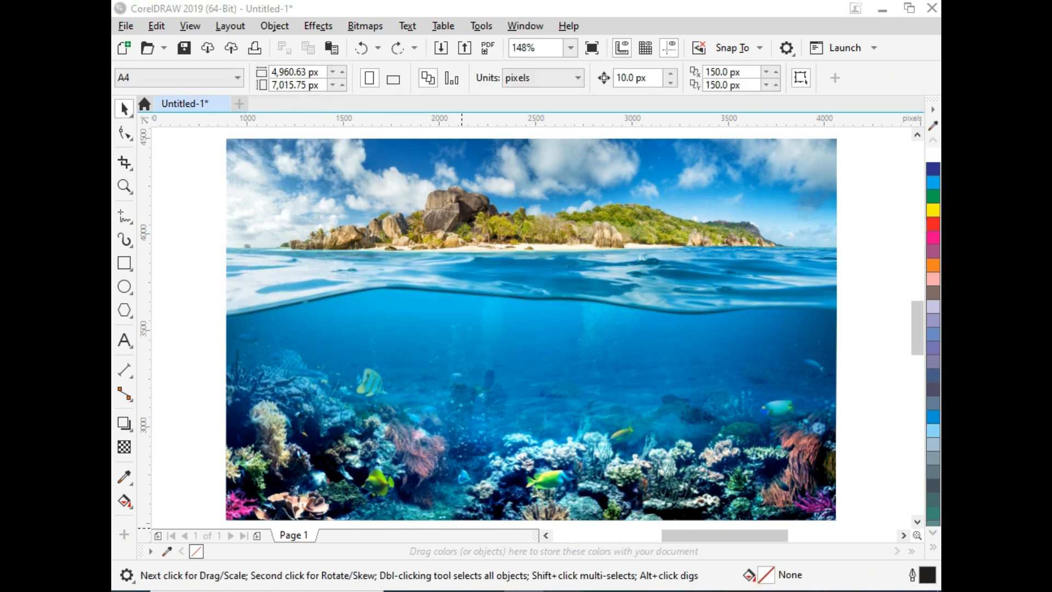
left_click_drag(495, 137, 210, 319)
key("F4")
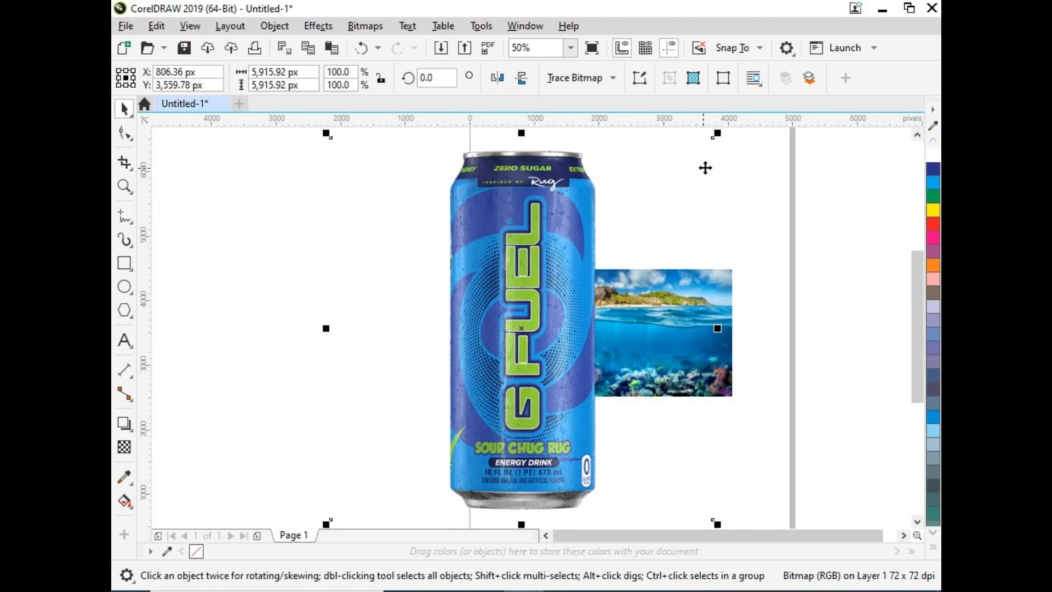
left_click_drag(723, 137, 679, 272)
scroll(679, 272, "up", 3)
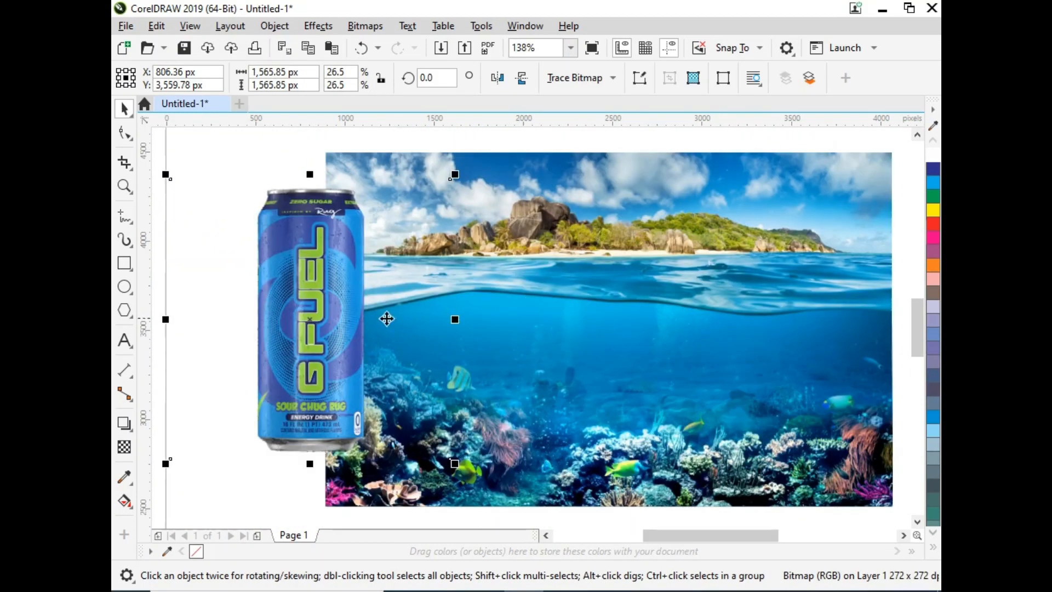
left_click_drag(387, 315, 589, 311)
- Crop the can bitmap's frame with the Shape tool to trim the empty margin around the can
key("F10")
left_click_drag(384, 169, 538, 539)
left_click_drag(410, 462, 493, 462)
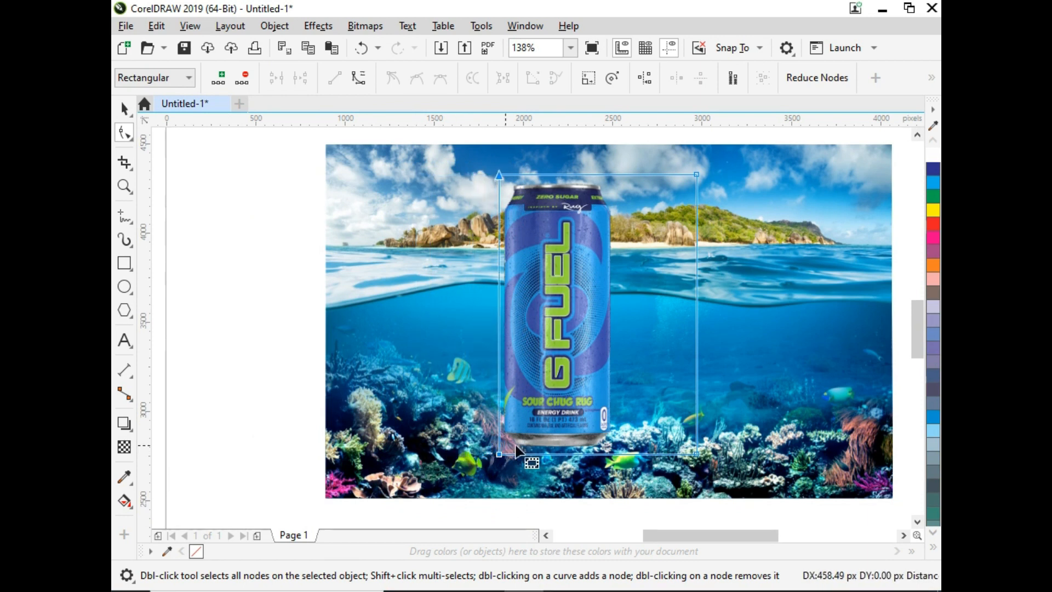
scroll(663, 327, "up", 1)
left_click_drag(696, 183, 617, 180)
key("space")
left_click(618, 455)
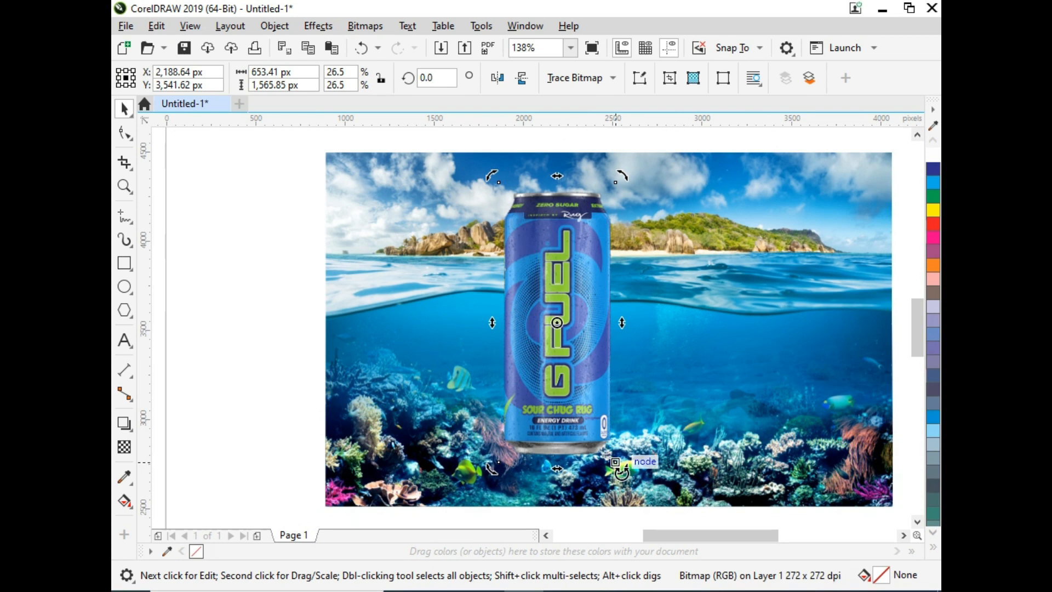
- Rotate the can about 17 degrees and scale it to 16.7%, placing it across the waterline
left_click_drag(622, 471, 663, 436)
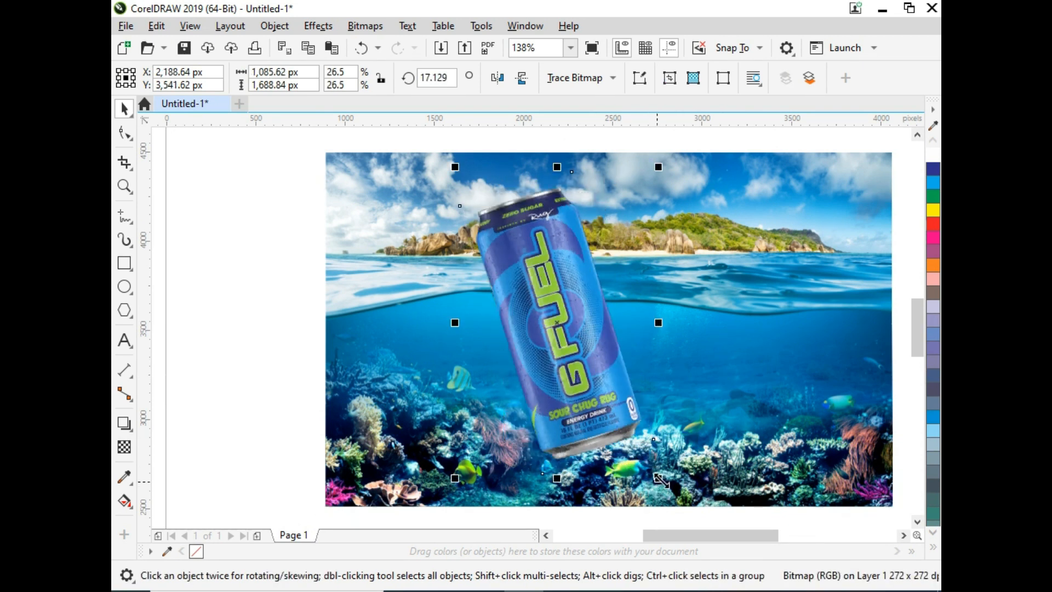
left_click_drag(662, 482, 625, 477)
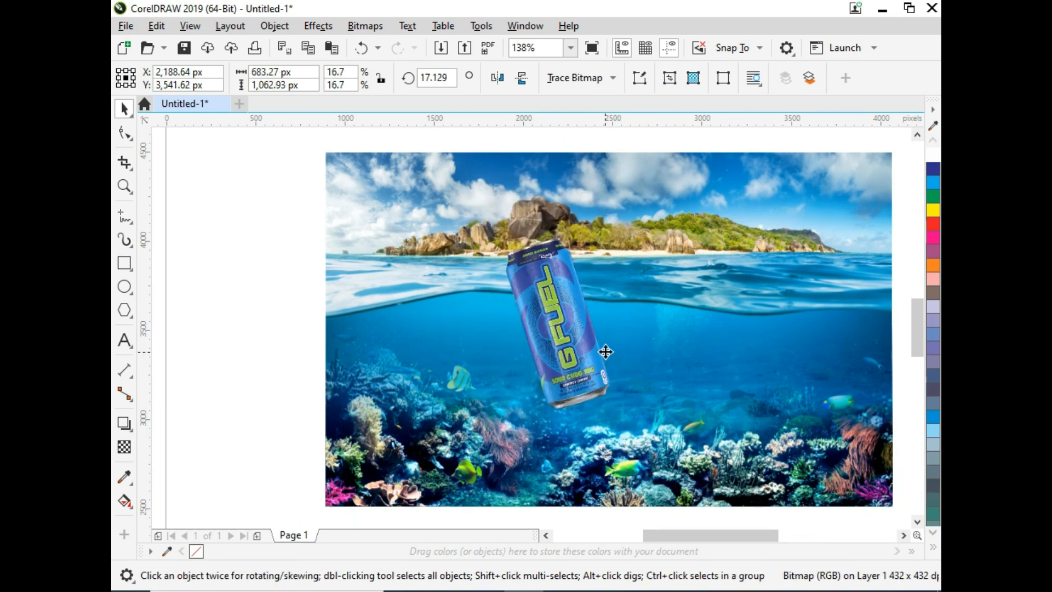
left_click_drag(606, 352, 572, 320)
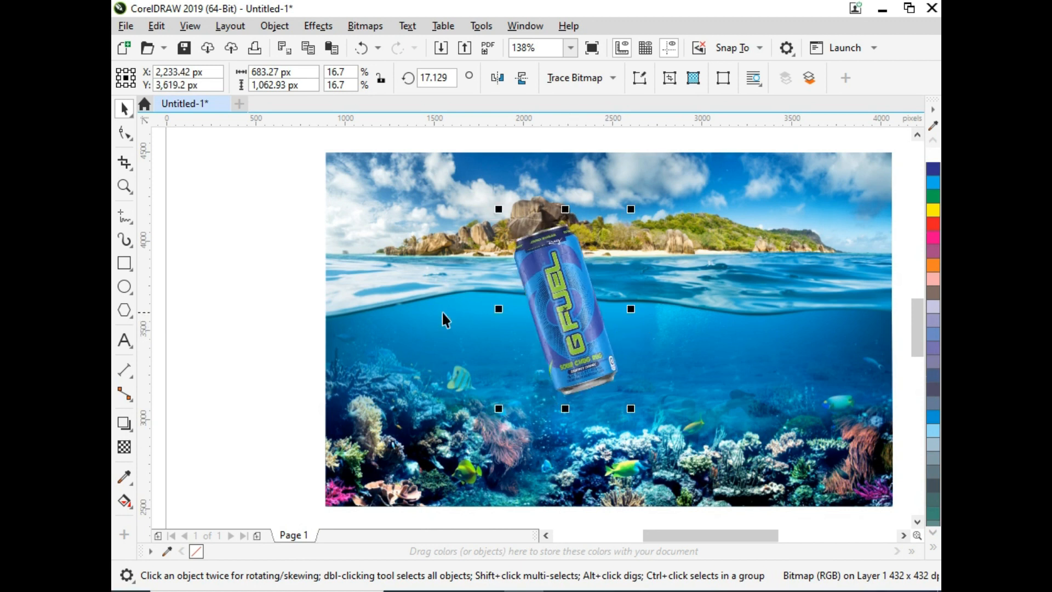
- Move the can higher over the waterline and enlarge it to 20.6%
left_click(419, 288)
key("F4")
left_click(381, 278)
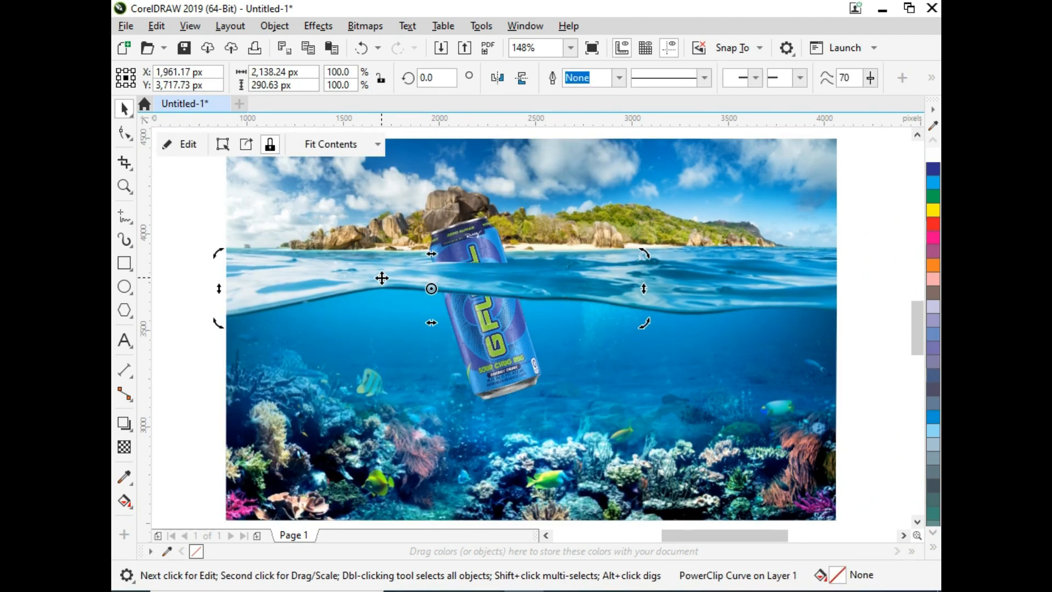
left_click_drag(511, 374, 511, 343)
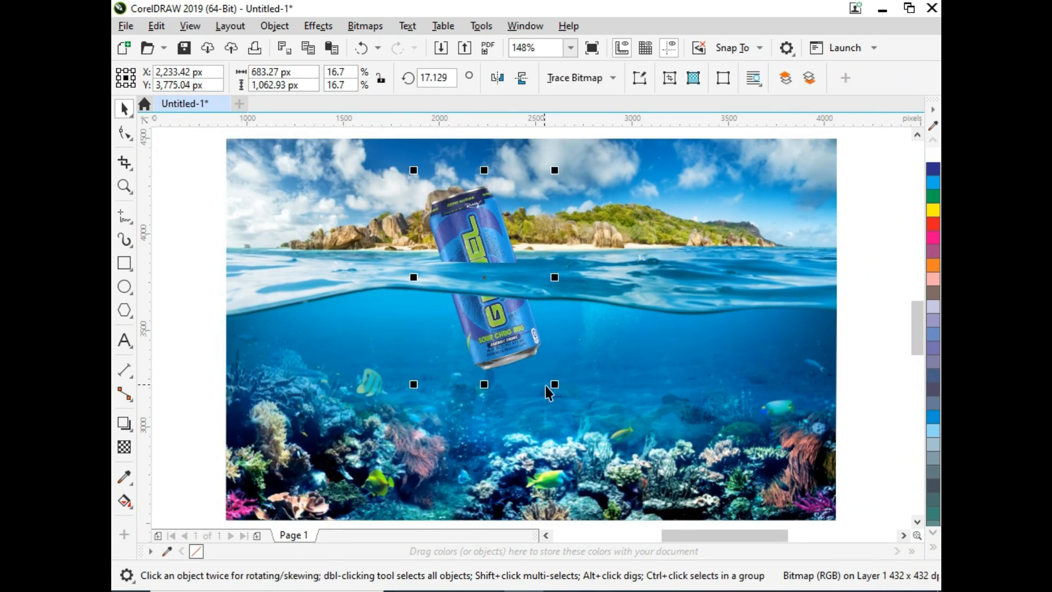
left_click_drag(555, 384, 570, 409)
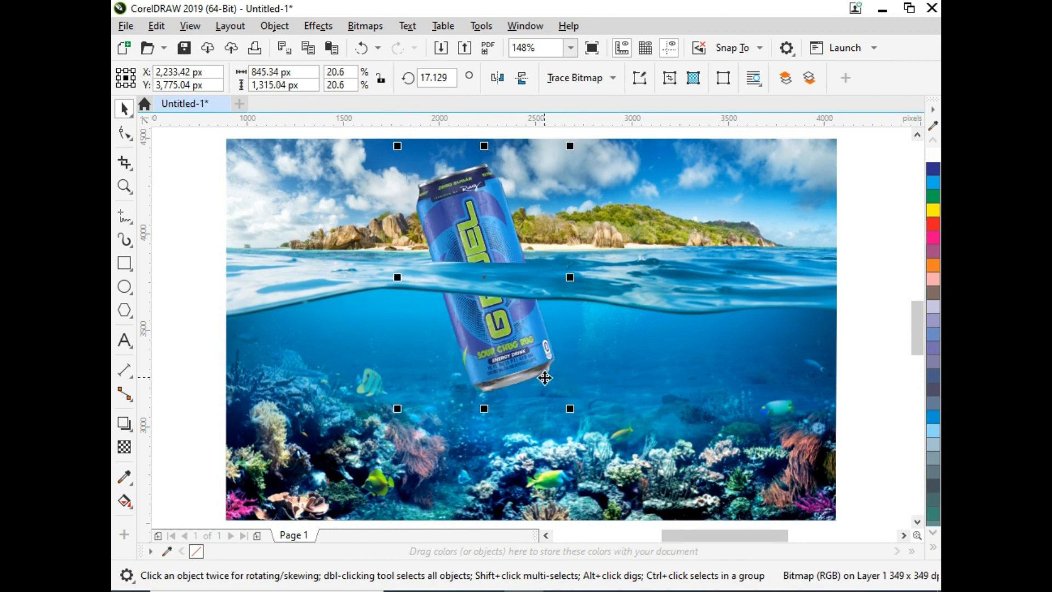
- Draw a closed Freehand polygon around the can's submerged lower part, starting at the waterline
key("z")
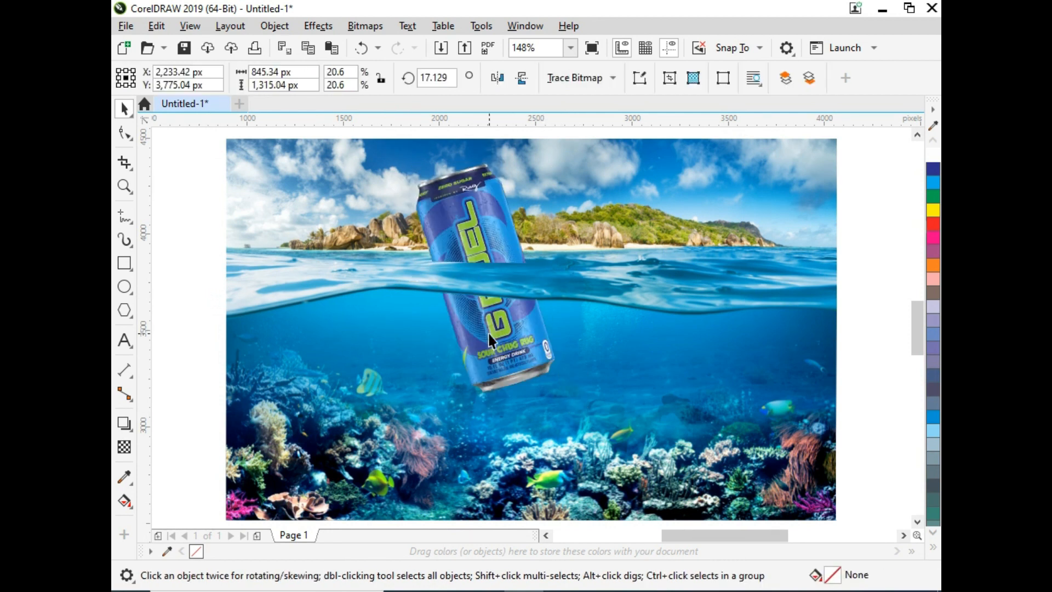
left_click(500, 351)
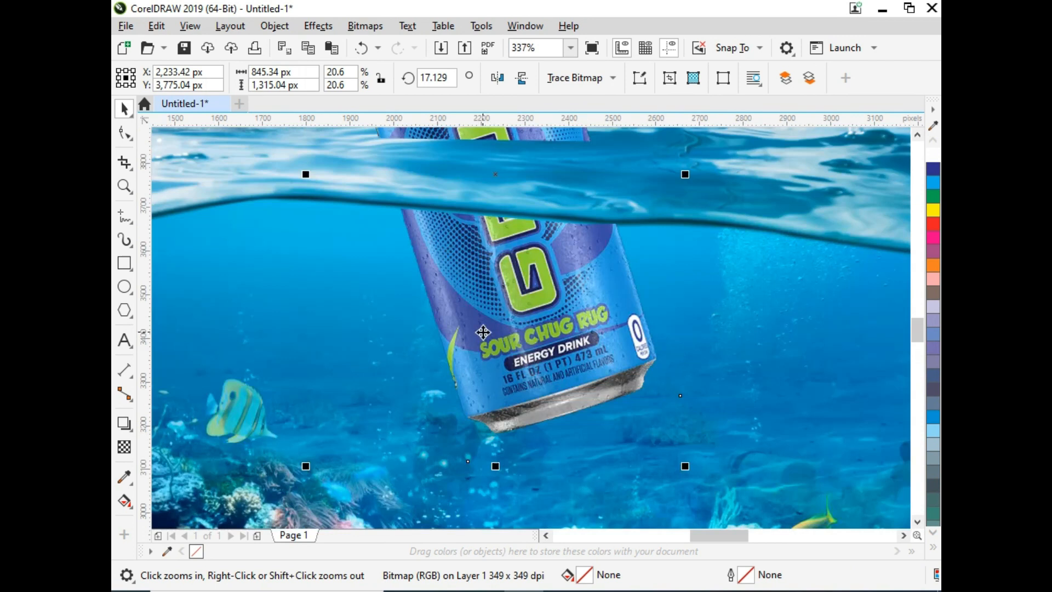
left_click(125, 215)
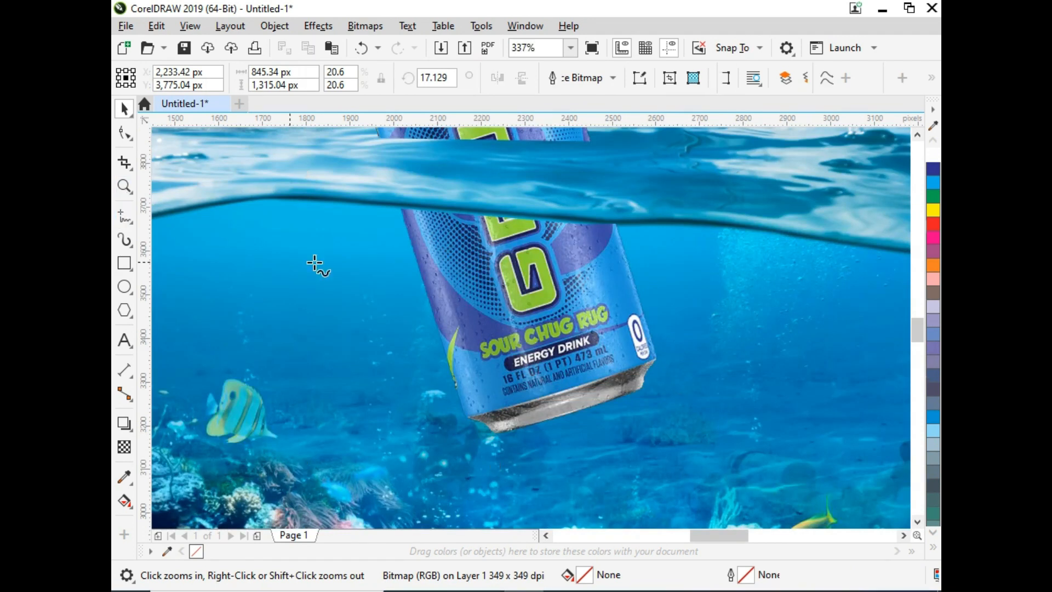
left_click(399, 208)
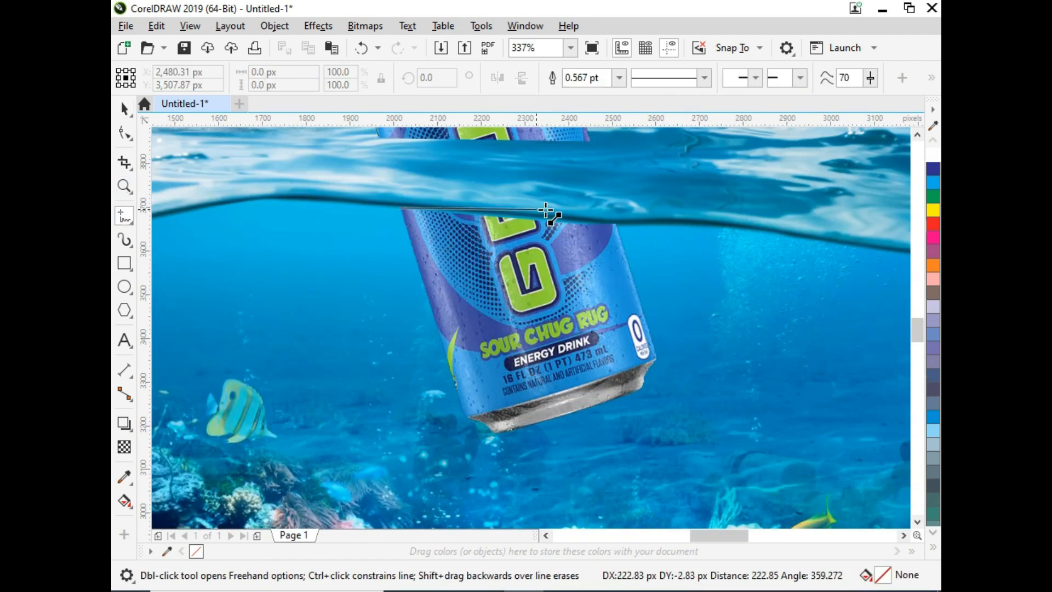
double_click(621, 223)
double_click(659, 361)
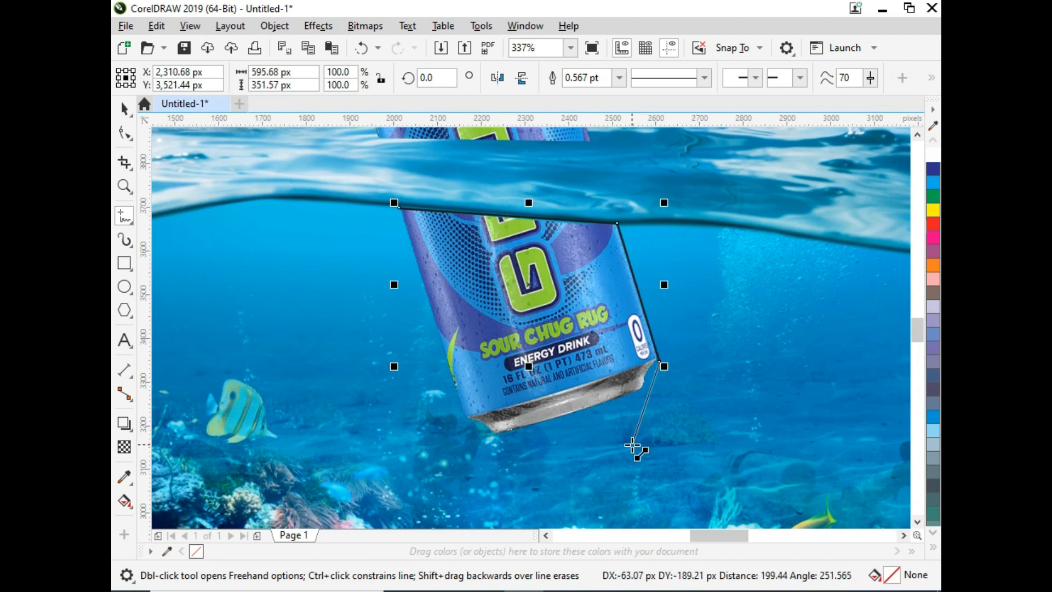
double_click(632, 444)
double_click(384, 502)
double_click(385, 318)
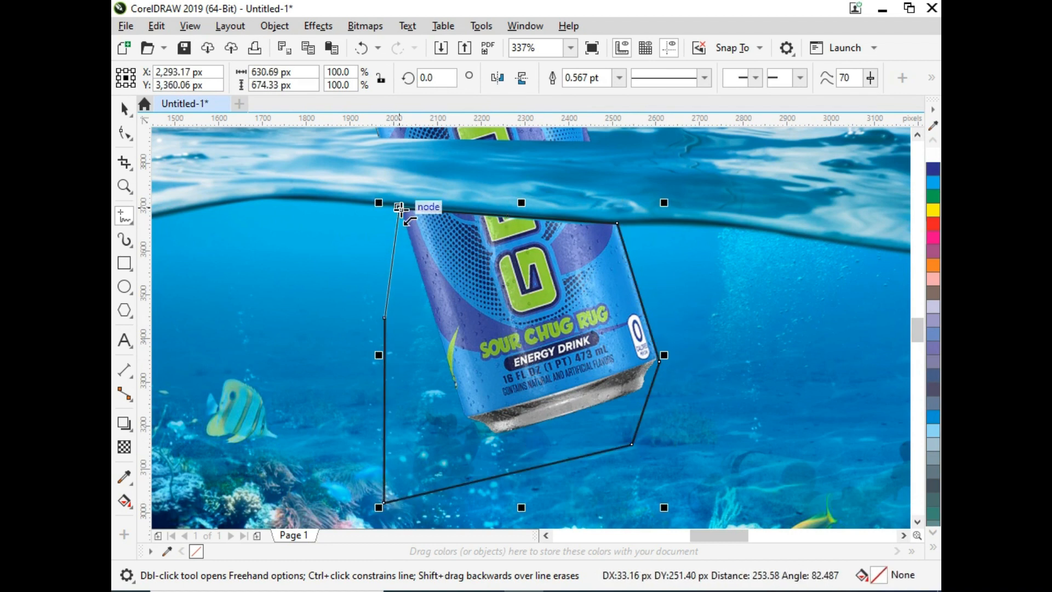
key("space")
key("F3")
key("F2")
left_click_drag(675, 387, 401, 79)
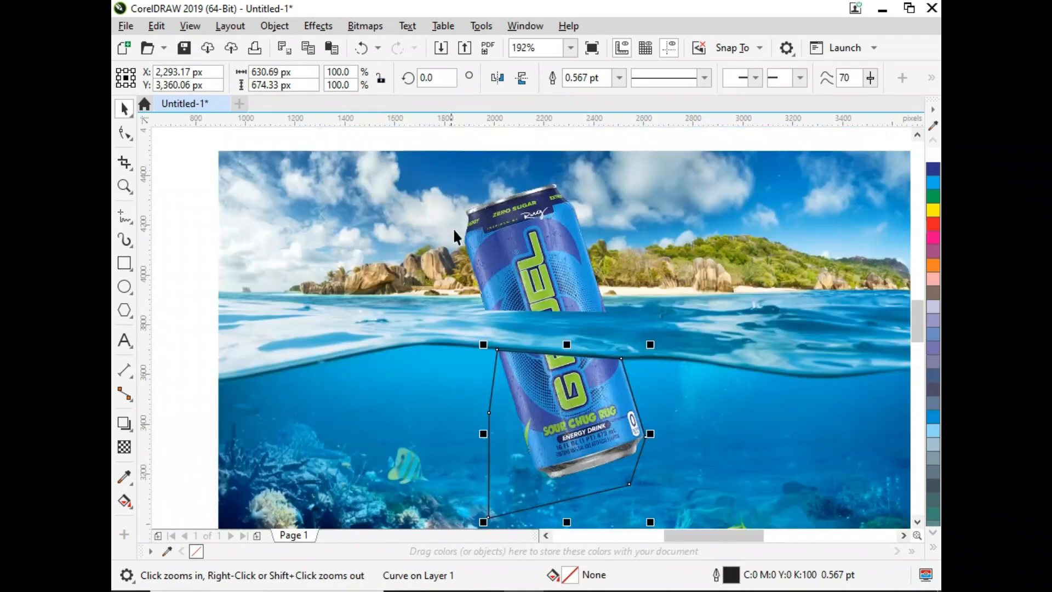
- PowerClip the can inside the freehand polygon around its submerged part
left_click(531, 268)
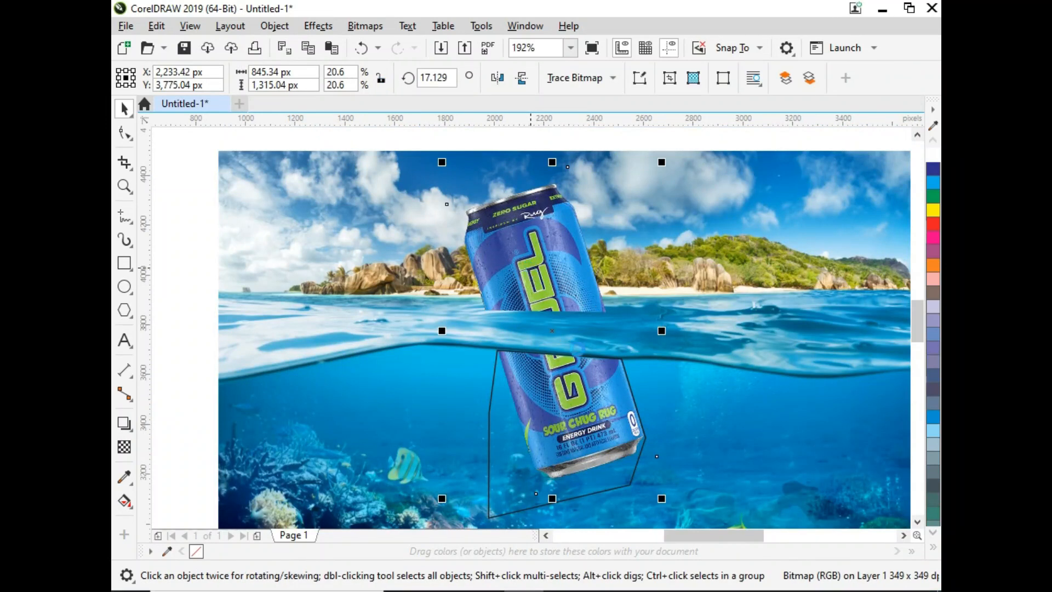
right_click(581, 379)
left_click(586, 340)
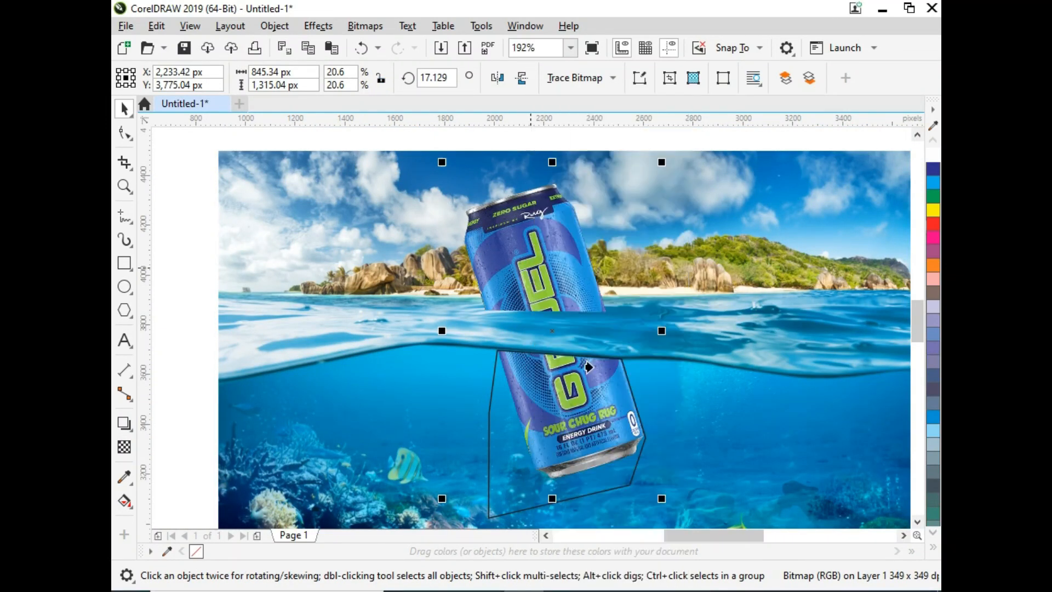
left_click(489, 439)
key("ctrl+z")
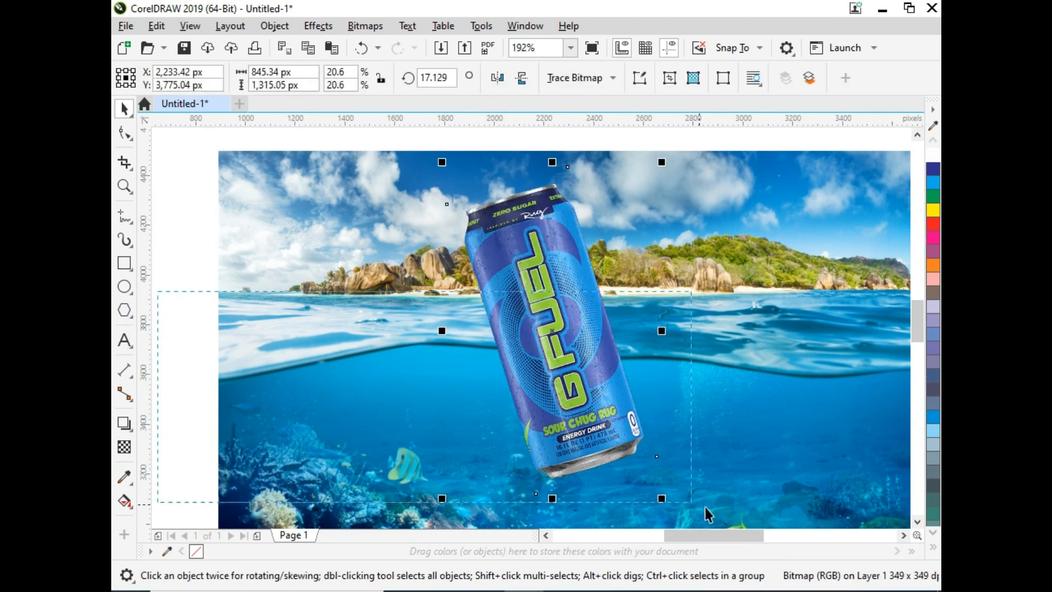
key("ctrl+z")
left_click(158, 281)
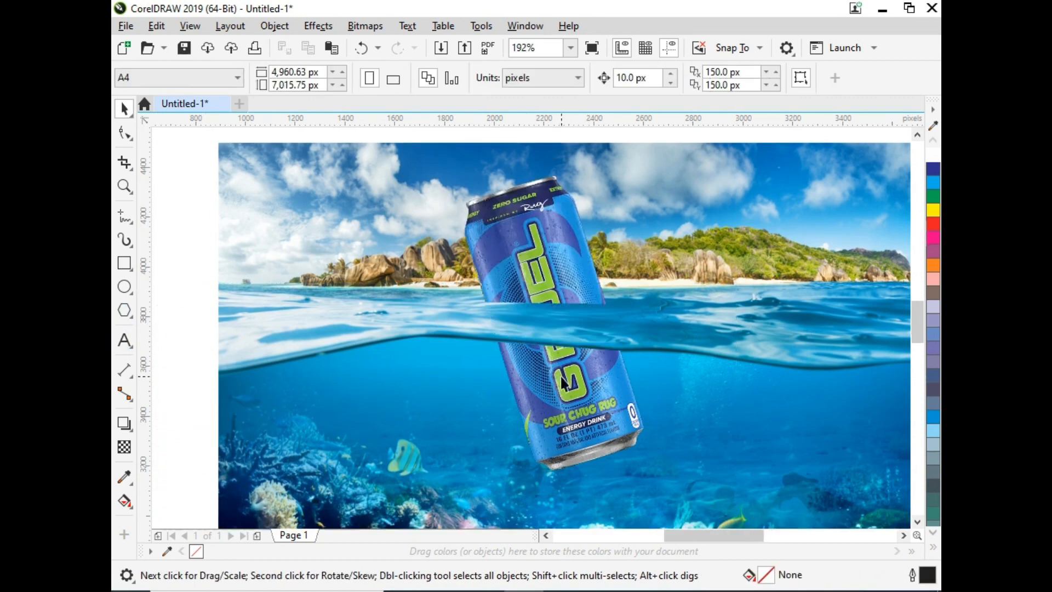
- Enter the PowerClip shape's contents to edit the submerged can image
left_click(561, 378)
key("F4")
left_click(843, 374)
left_click(507, 356)
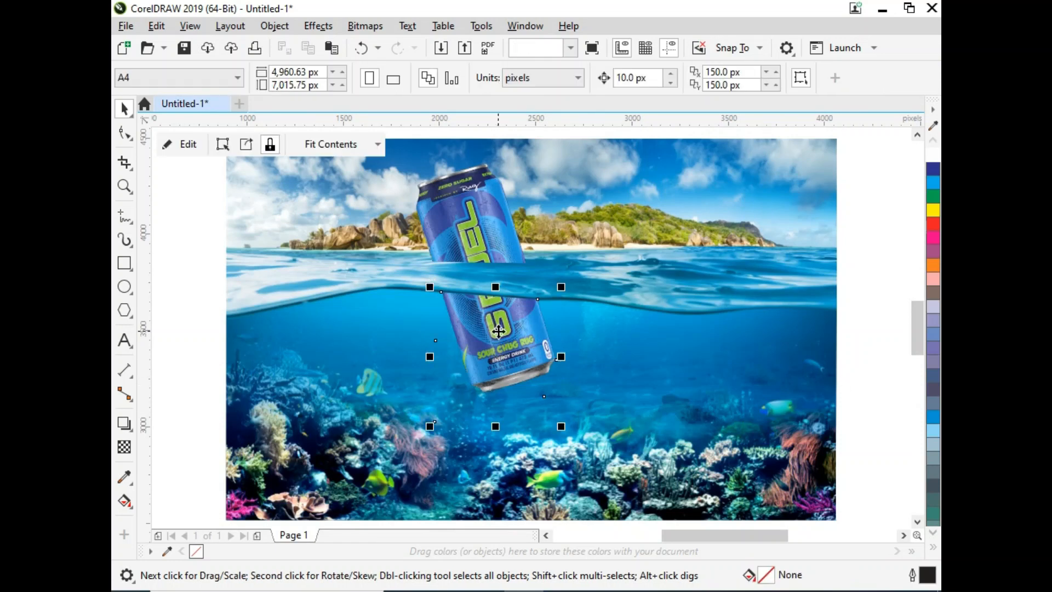
key("F2")
left_click_drag(434, 233, 591, 418)
double_click(536, 376)
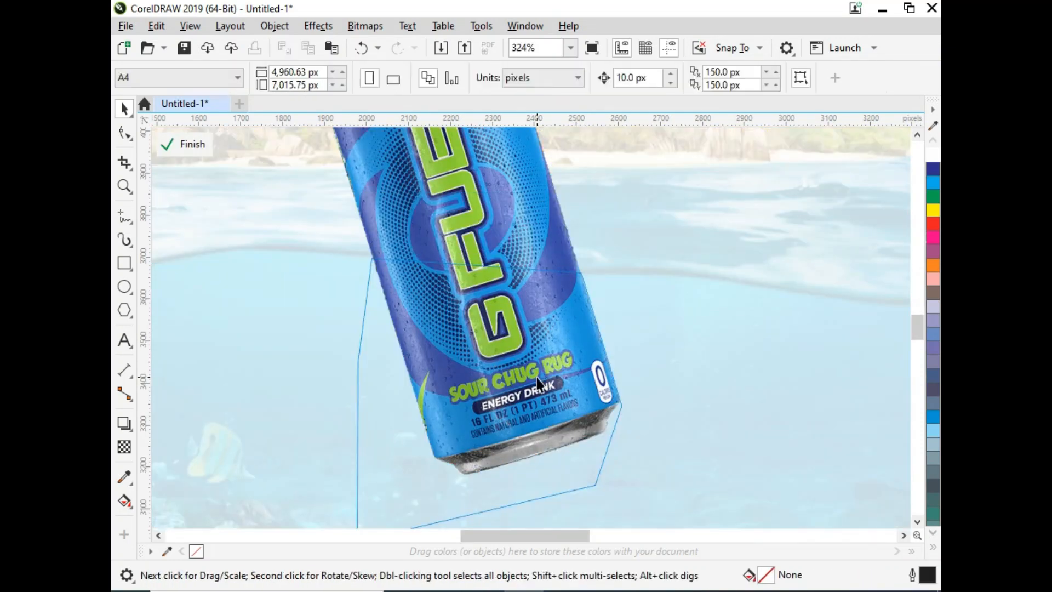
left_click(537, 377)
- Set the submerged can's brightness to -17, contrast to 16 and intensity to 26, then finish editing the PowerClip
key("ctrl+b")
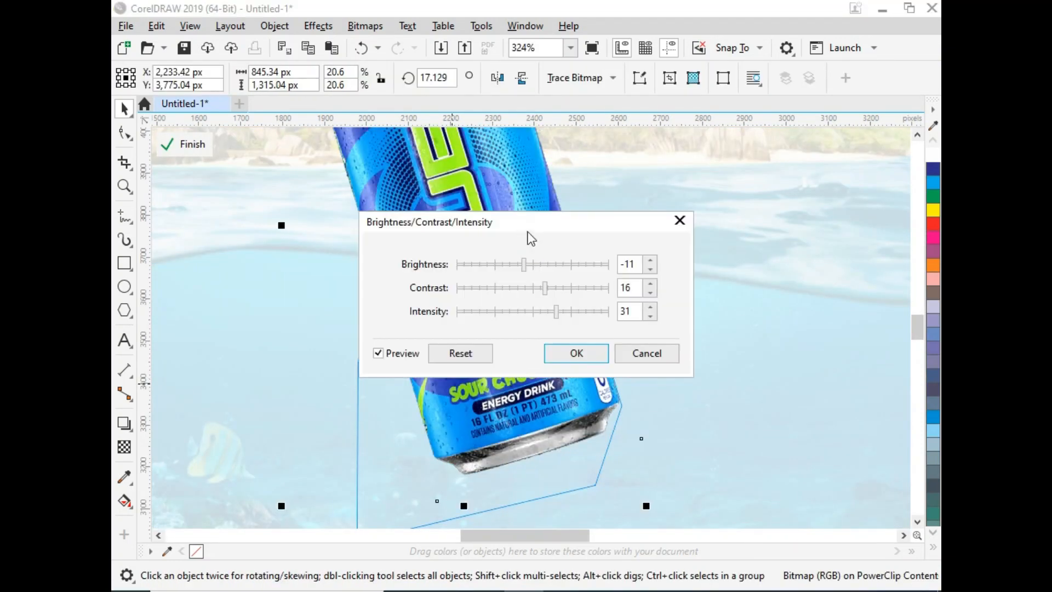
left_click_drag(529, 222, 735, 224)
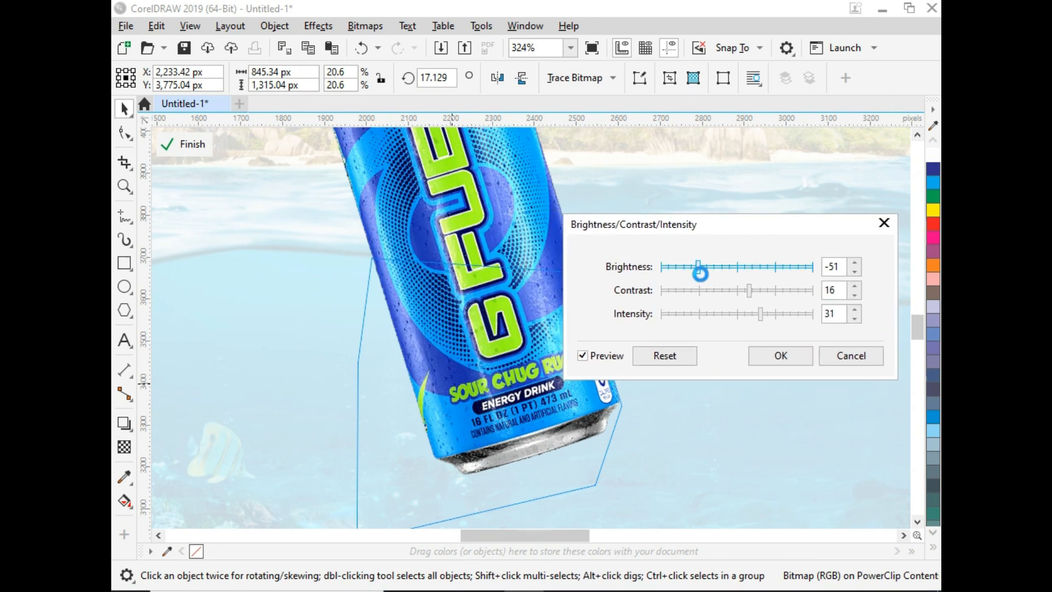
left_click(665, 355)
left_click(732, 271)
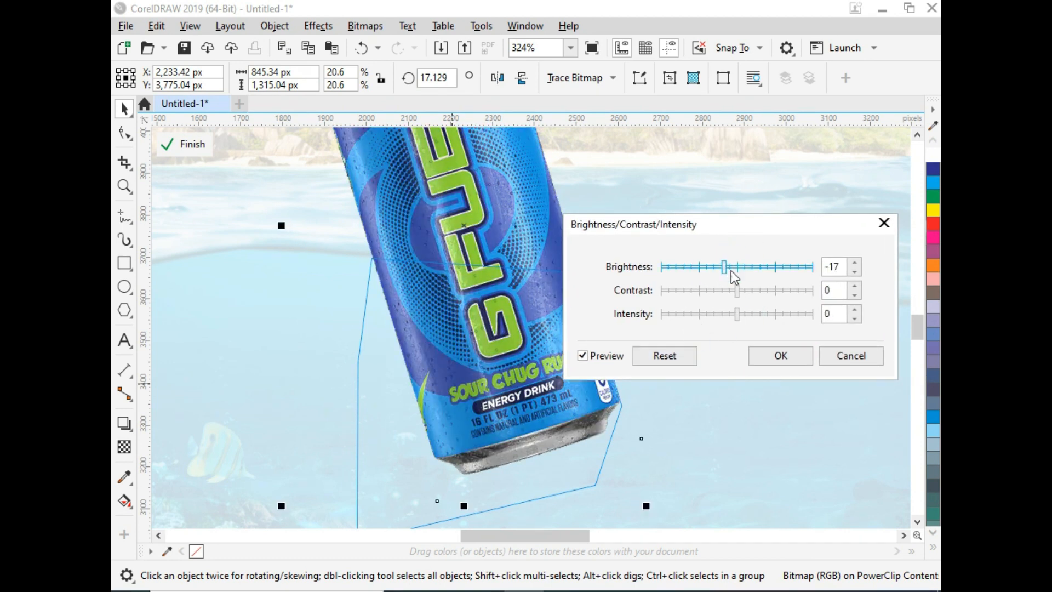
left_click(749, 289)
left_click_drag(739, 317, 759, 320)
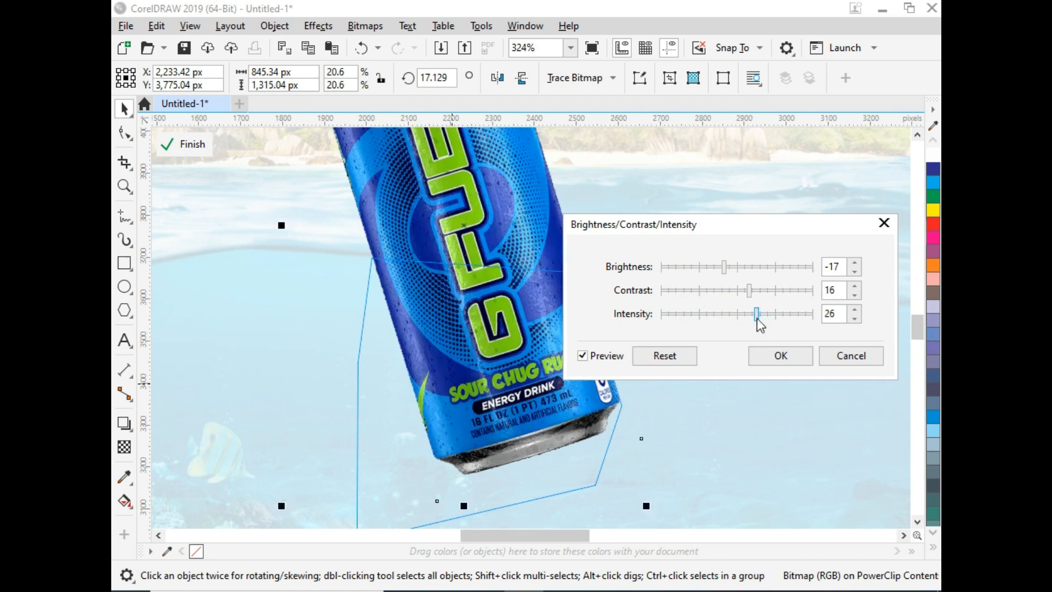
left_click(781, 356)
left_click(187, 145)
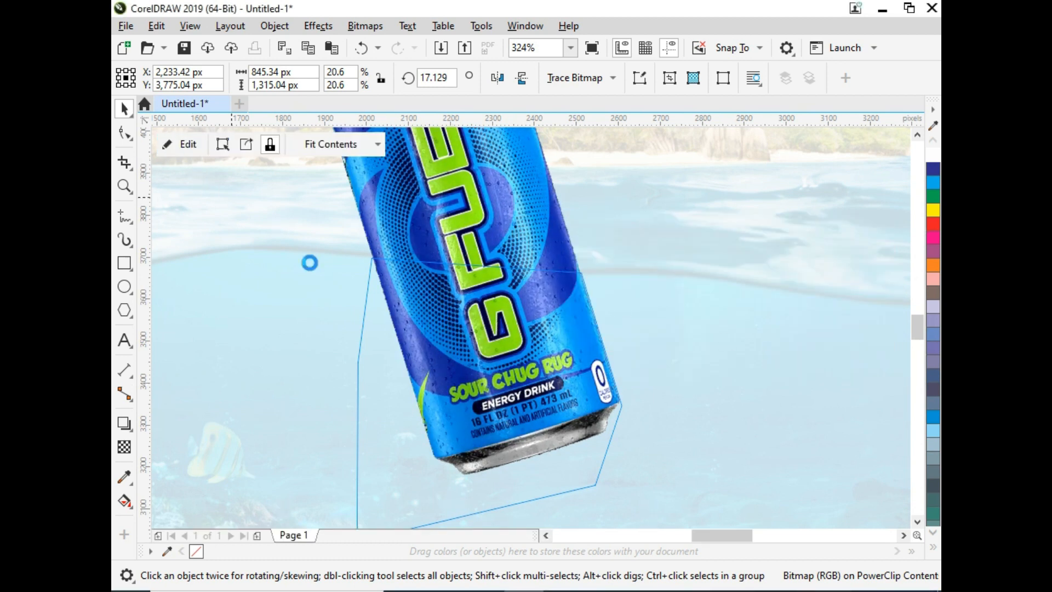
scroll(488, 318, "down", 2)
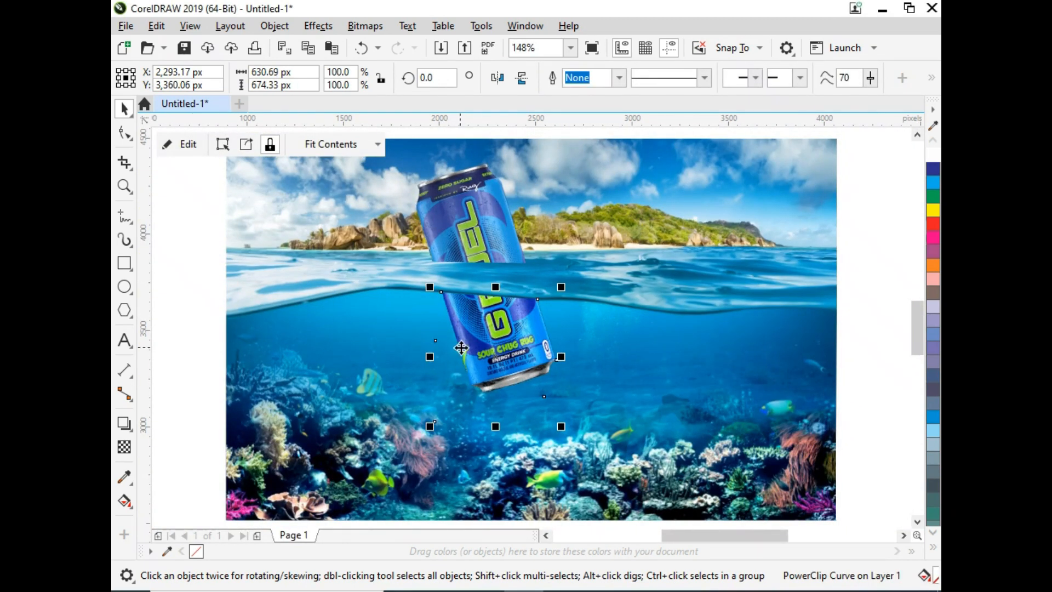
left_click(491, 330)
left_click(491, 330)
left_click(491, 330)
left_click(491, 330)
left_click(491, 330)
double_click(492, 330)
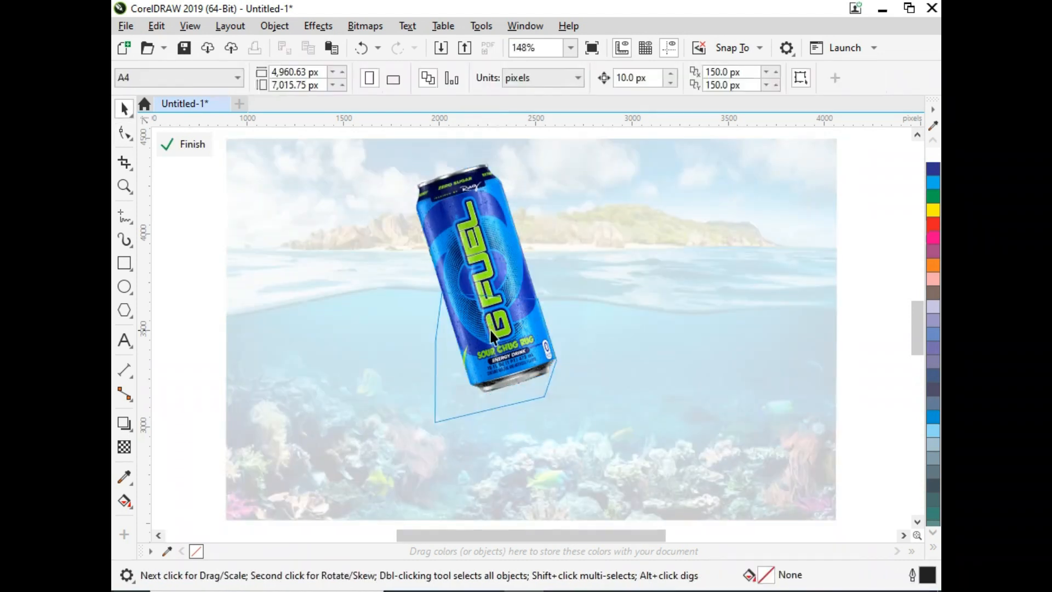
key("ctrl+z")
- Convert the PowerClipped submerged can into a bitmap
left_click(365, 26)
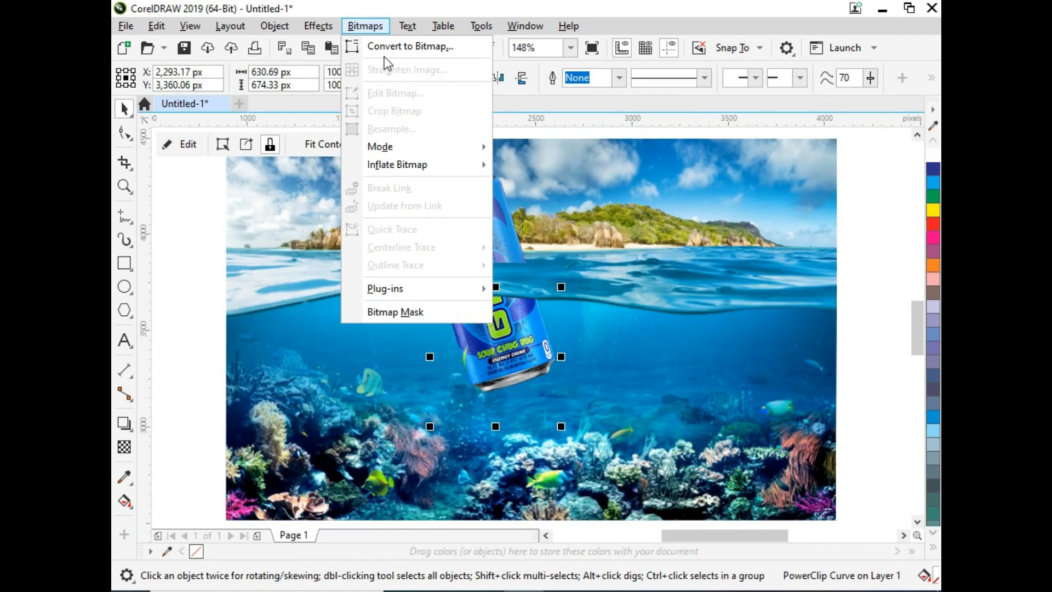
left_click(405, 45)
key("Return")
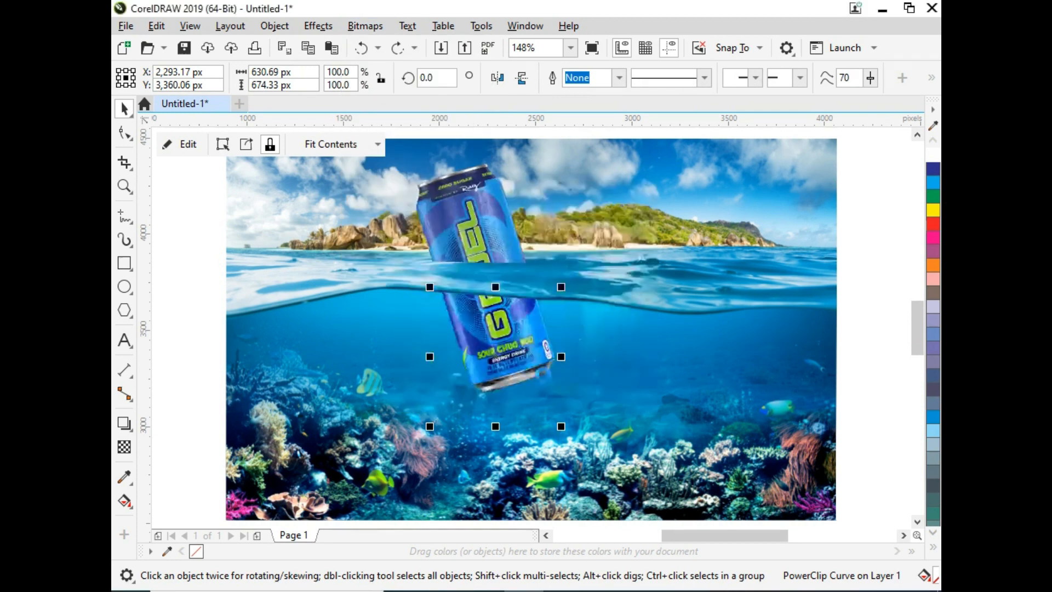
- Try the Screen and Behind transparency merge modes on the submerged can bitmap
left_click(124, 447)
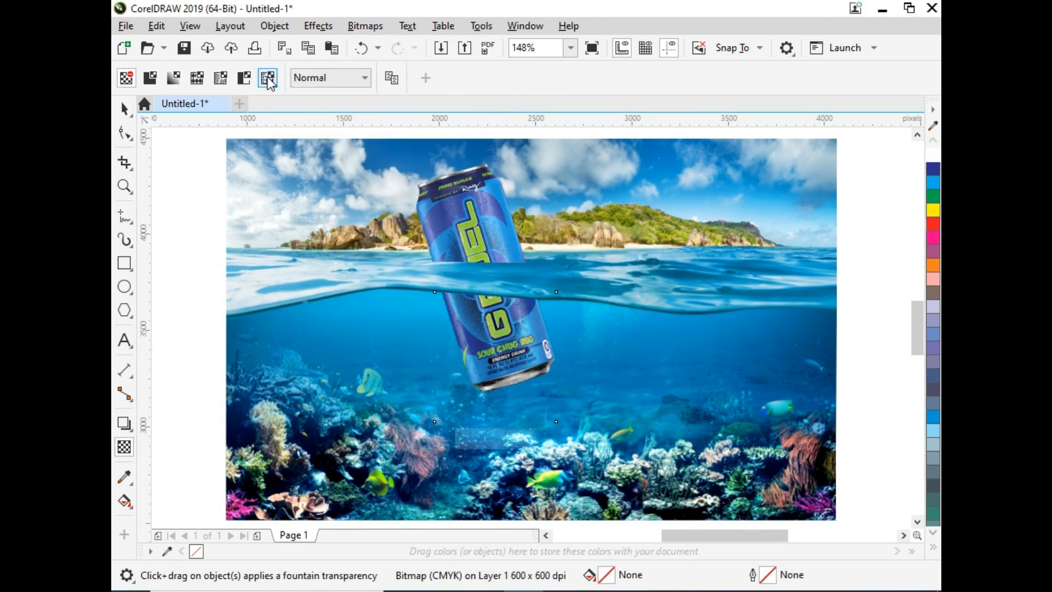
left_click(305, 78)
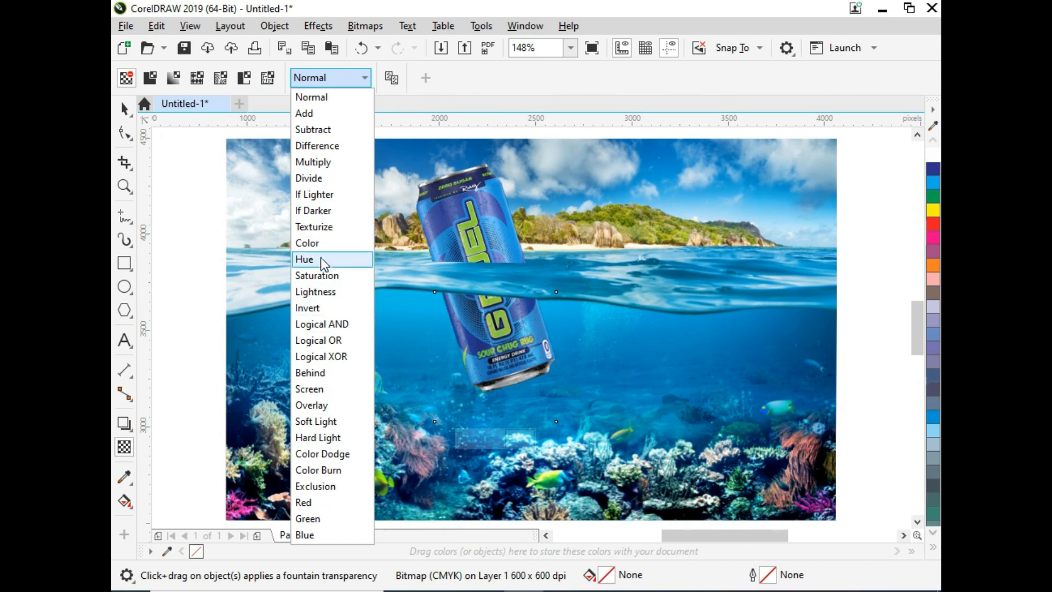
left_click(323, 389)
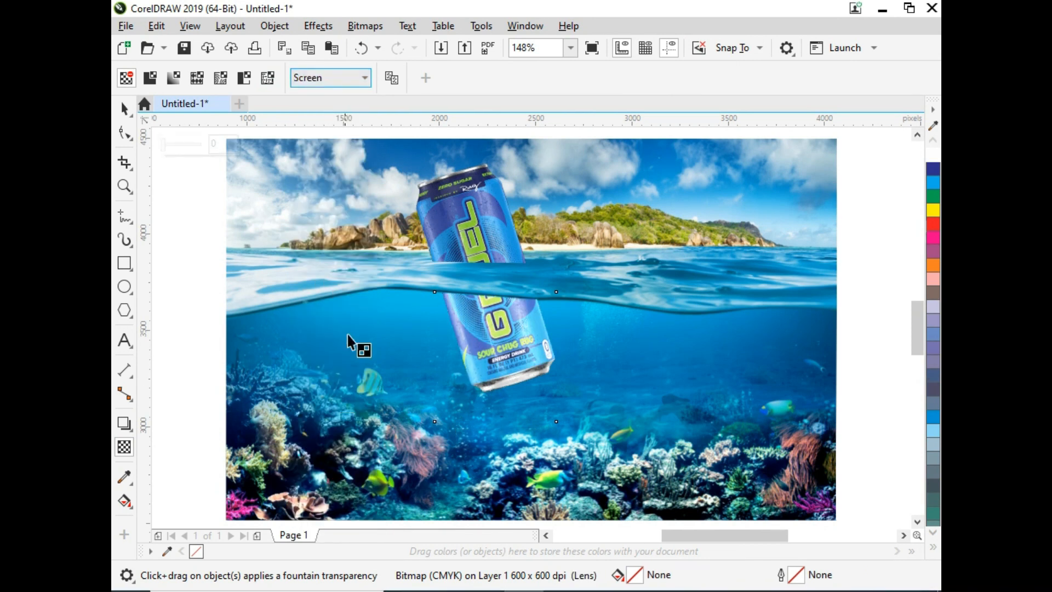
left_click(326, 75)
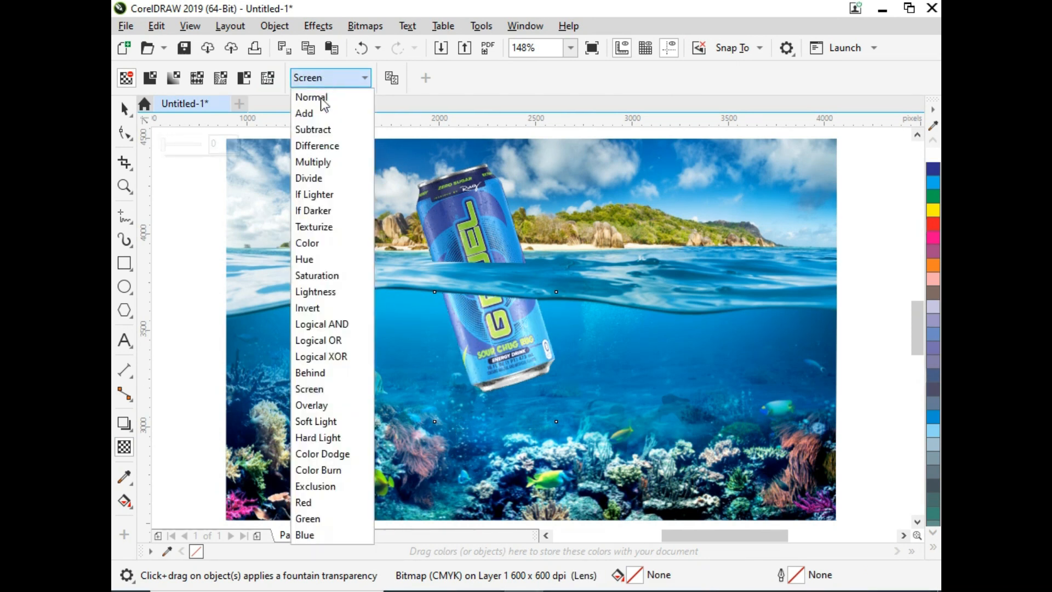
left_click(307, 376)
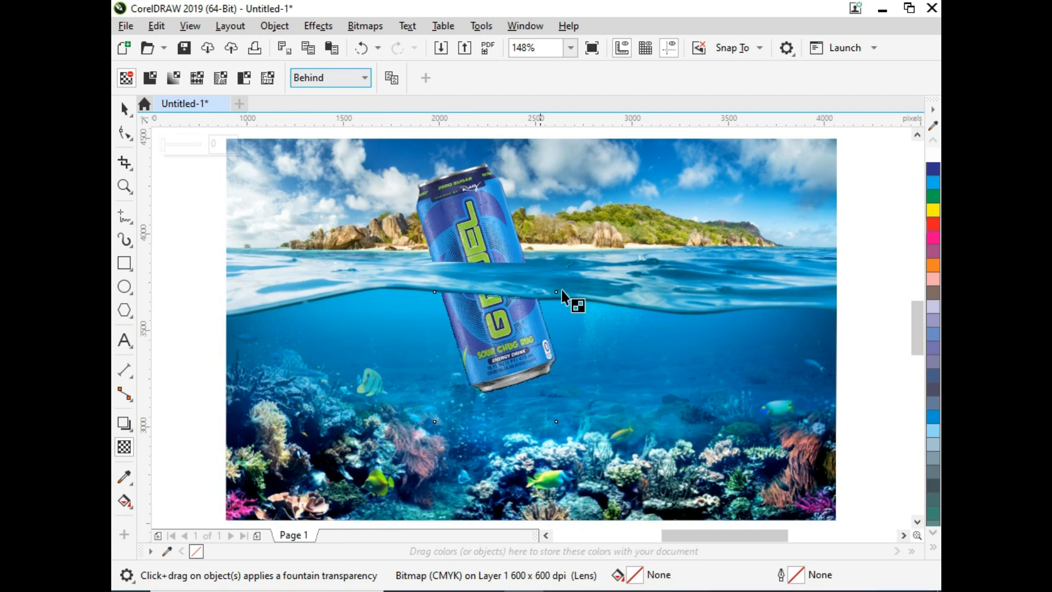
key("space")
left_click(543, 339)
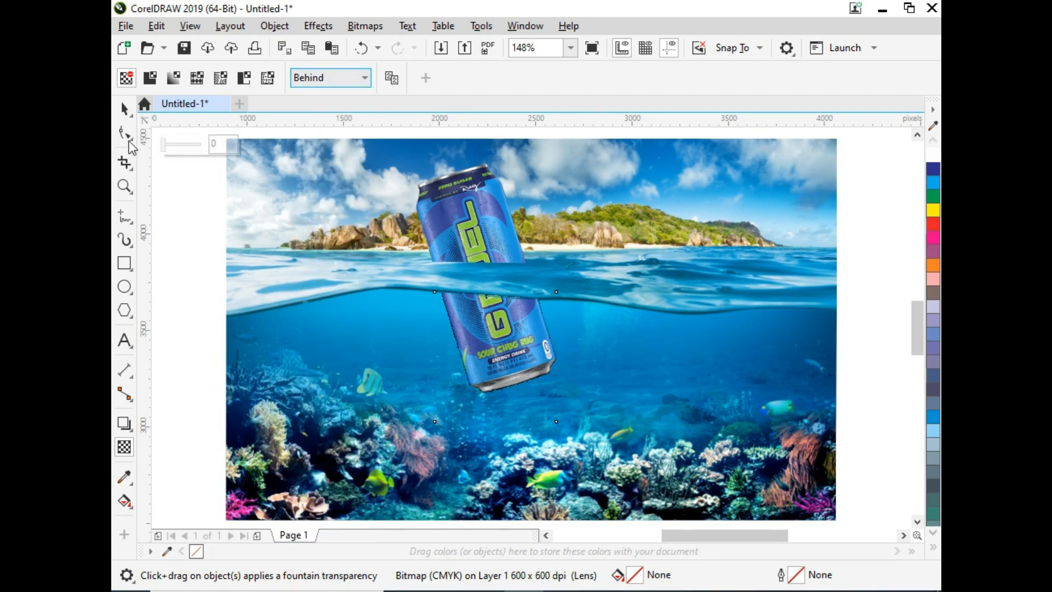
- Zoom in to inspect the submerged can's edges along the waterline
left_click(125, 110)
left_click(176, 255)
key("F2")
left_click_drag(403, 266, 582, 385)
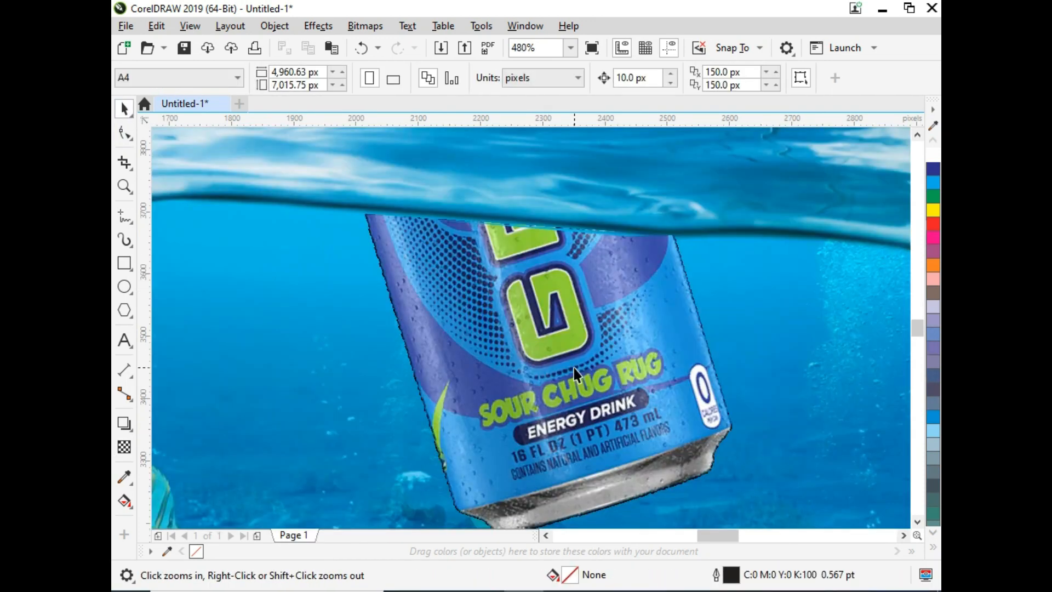
scroll(574, 367, "up", 3)
scroll(573, 367, "down", 5)
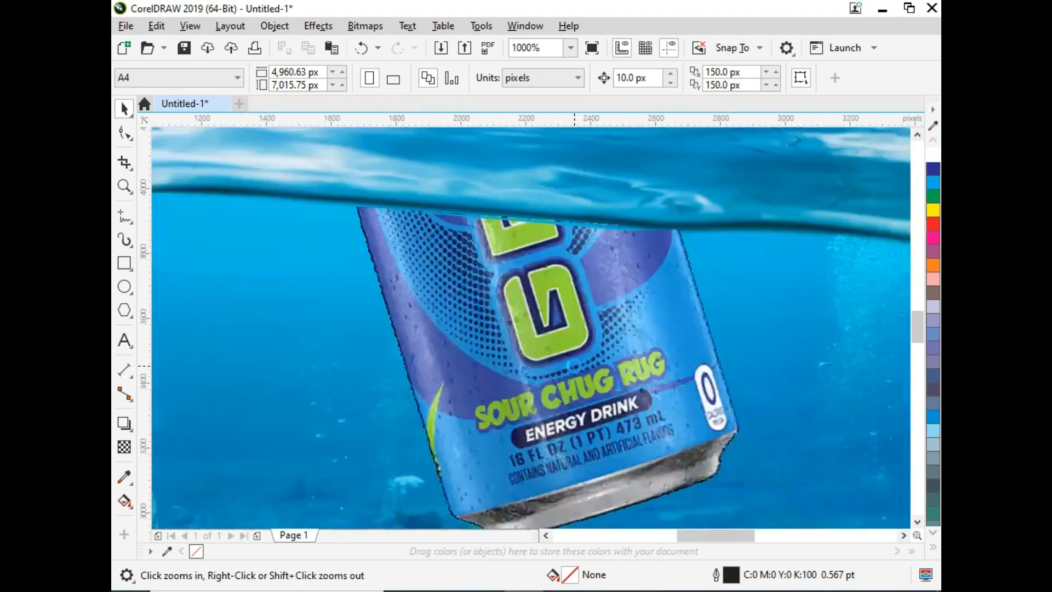
scroll(574, 366, "down", 3)
key("space")
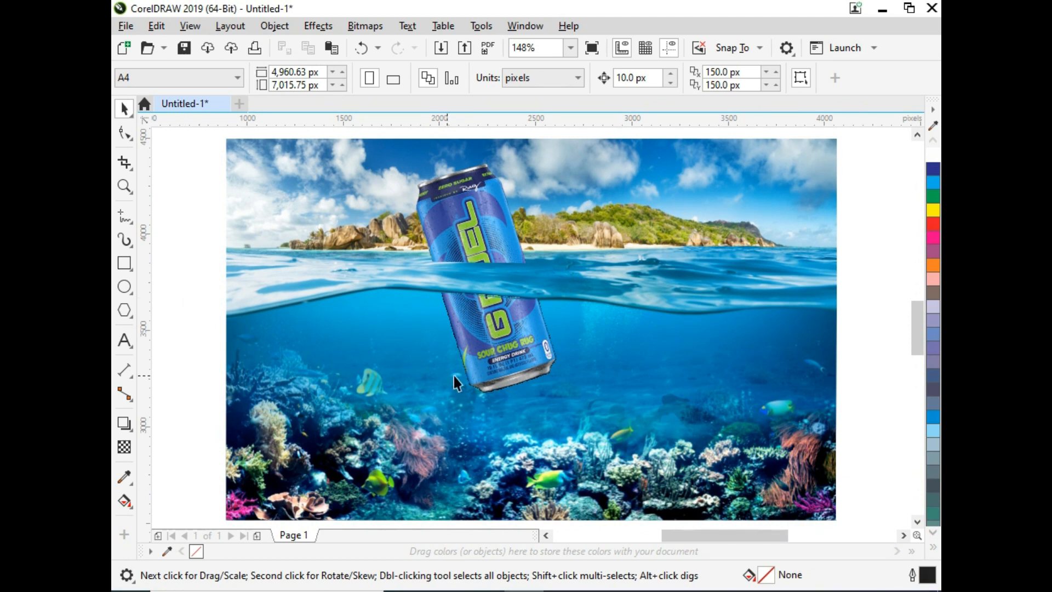
- Set the submerged can bitmap's transparency merge mode to Screen
left_click(513, 362)
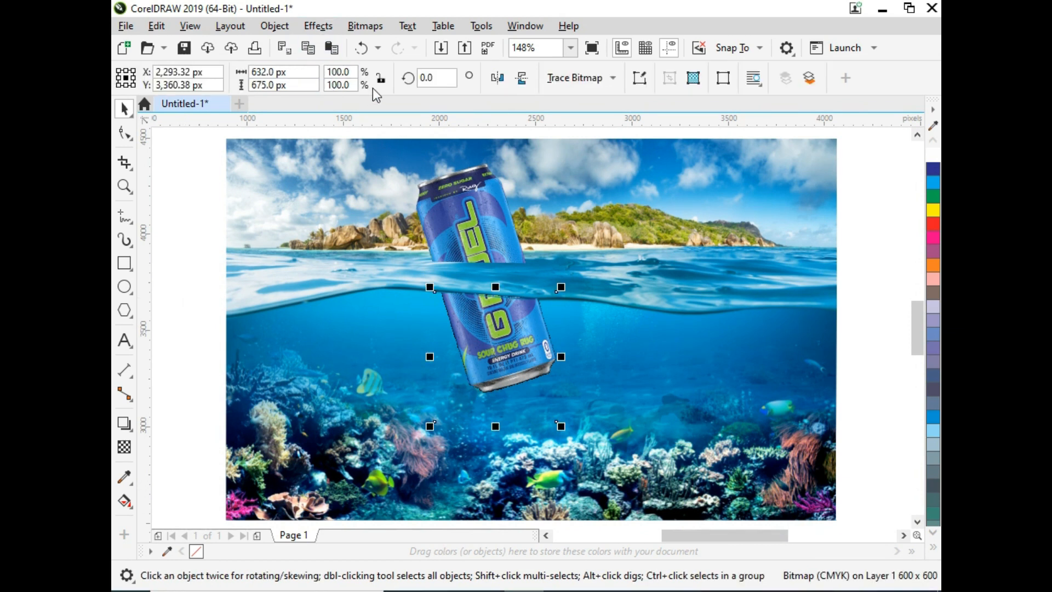
key("space")
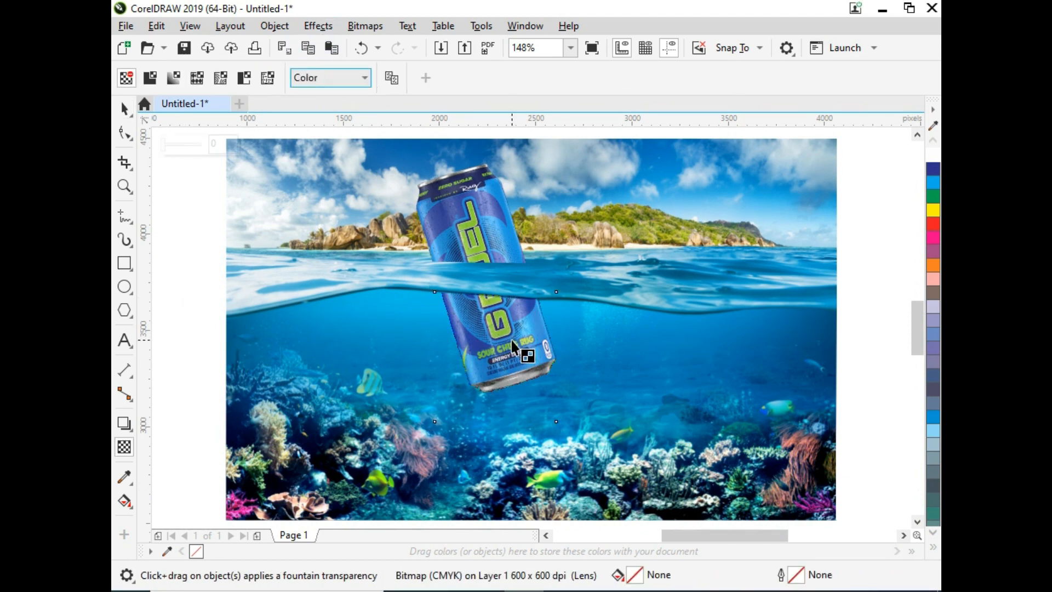
scroll(512, 341, "up", 2)
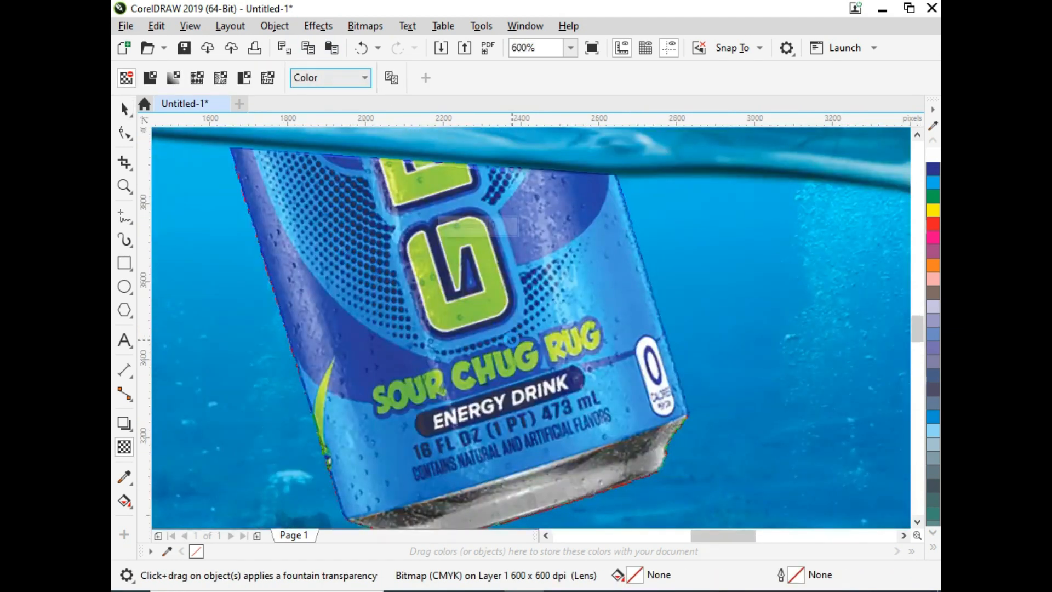
scroll(512, 340, "down", 2)
key("F4")
key("F4")
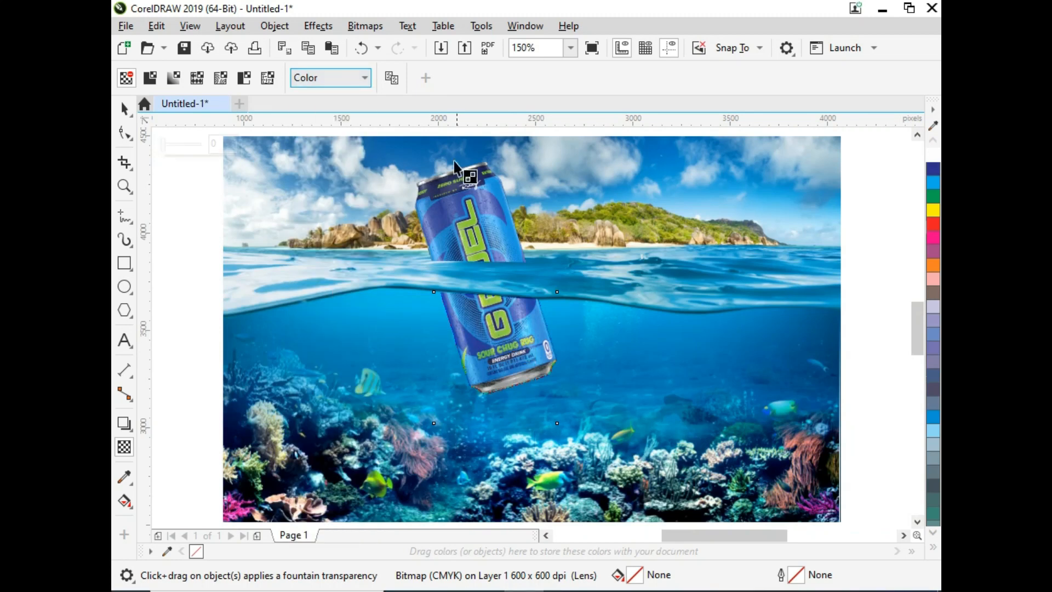
left_click(367, 77)
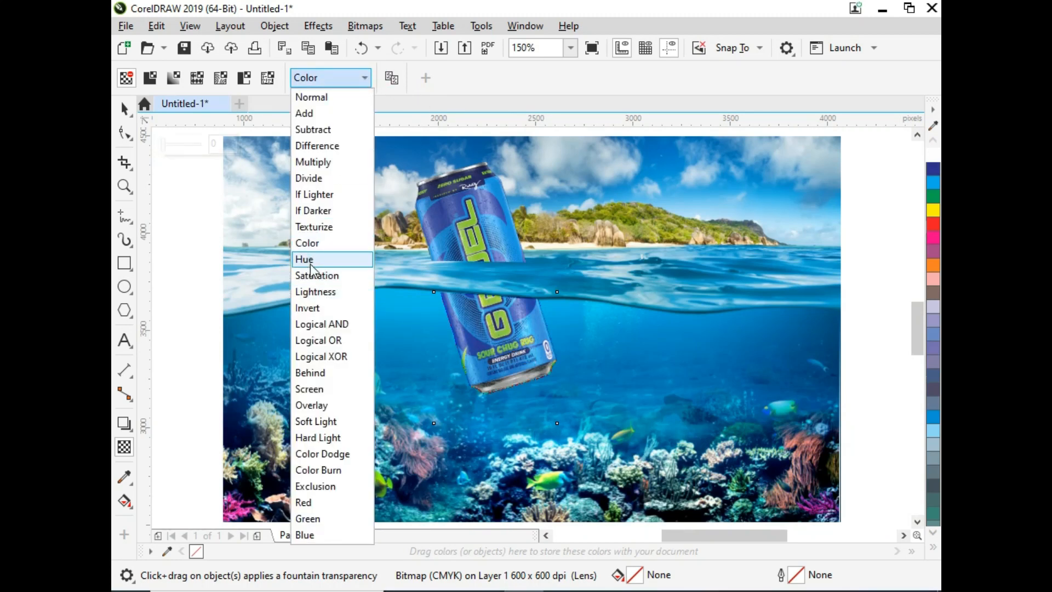
left_click(311, 373)
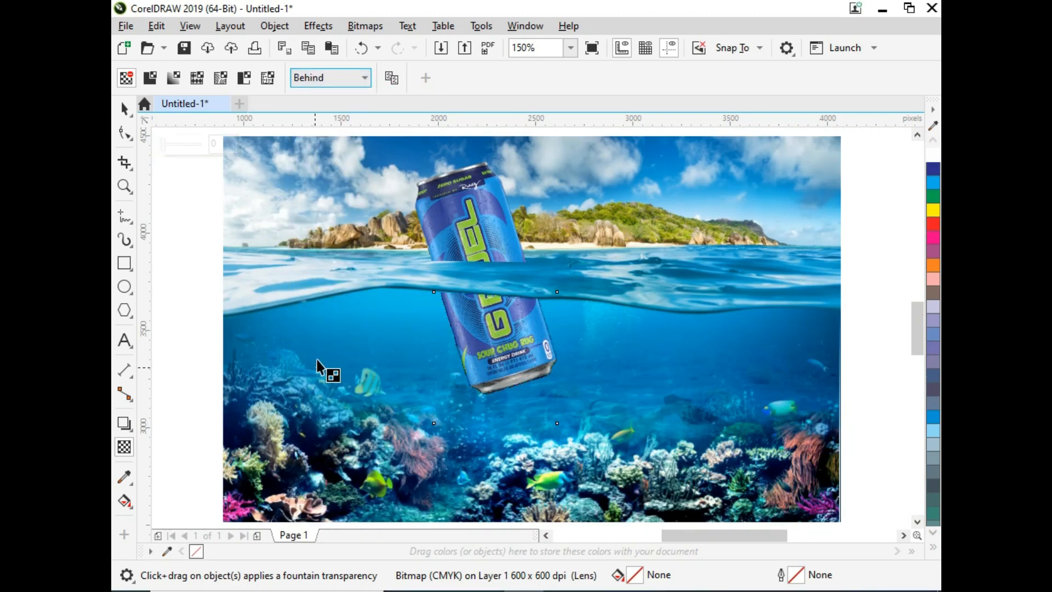
left_click(322, 78)
left_click(313, 387)
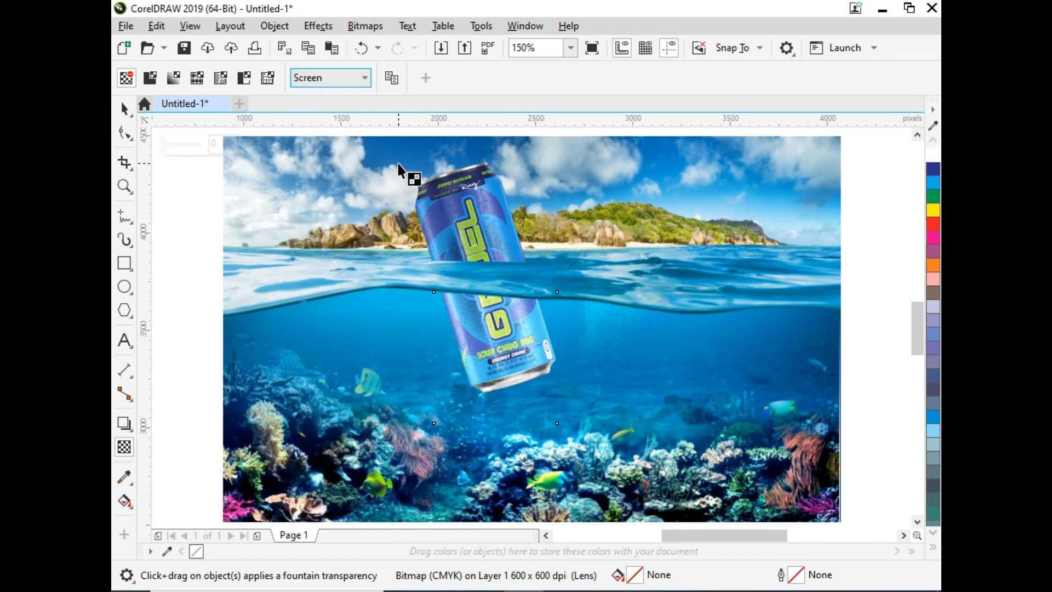
left_click(125, 110)
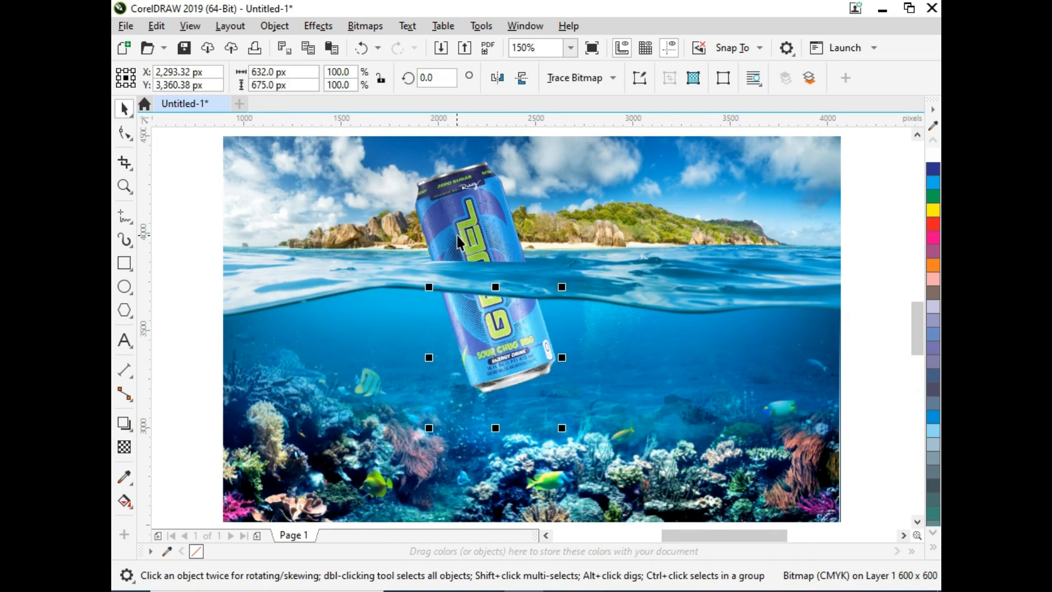
- Set the submerged can bitmap's brightness to -63 with the Brightness/Contrast/Intensity adjustment
key("ctrl+b")
left_click_drag(571, 223, 820, 148)
left_click_drag(762, 193, 732, 192)
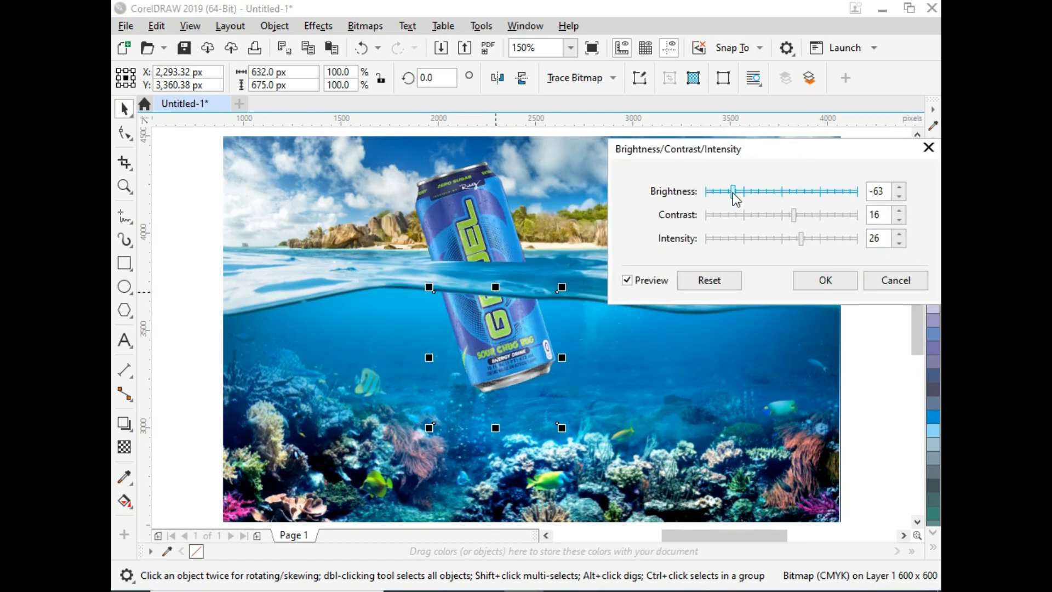
left_click(837, 280)
left_click(844, 295)
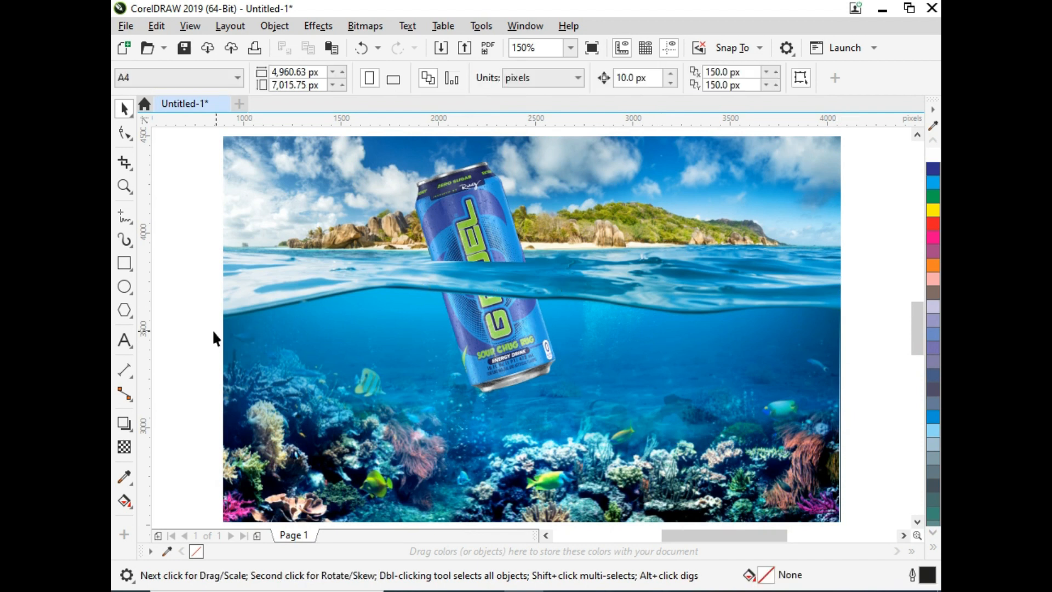
- Bring in a hot-air balloon photo, scale it to 5% and move it into the sky at the upper left
left_click(515, 590)
left_click_drag(580, 186, 848, 353)
double_click(334, 72)
type("5")
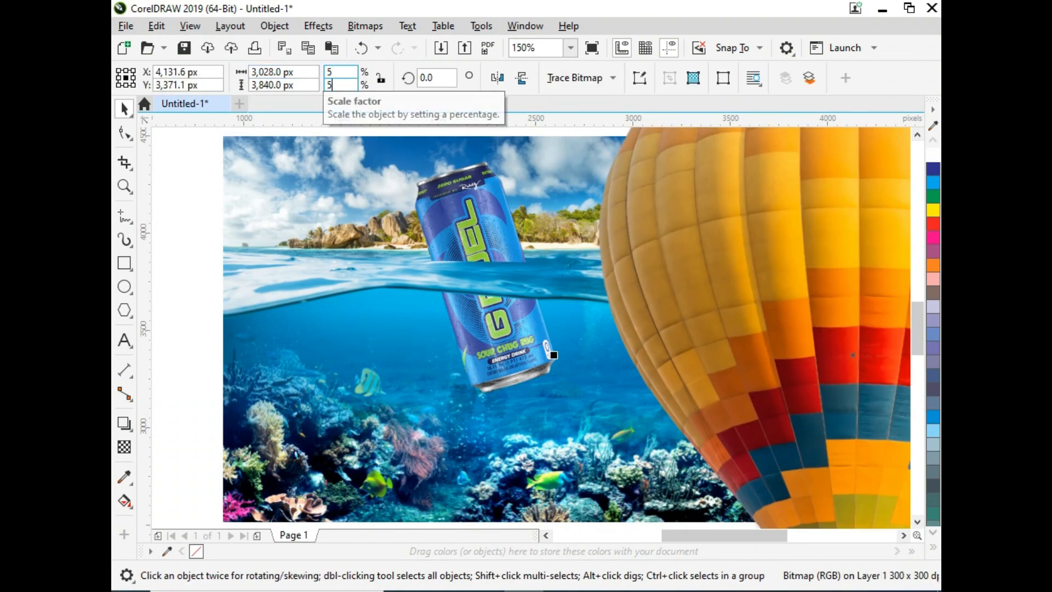
key("Return")
left_click_drag(864, 355, 369, 232)
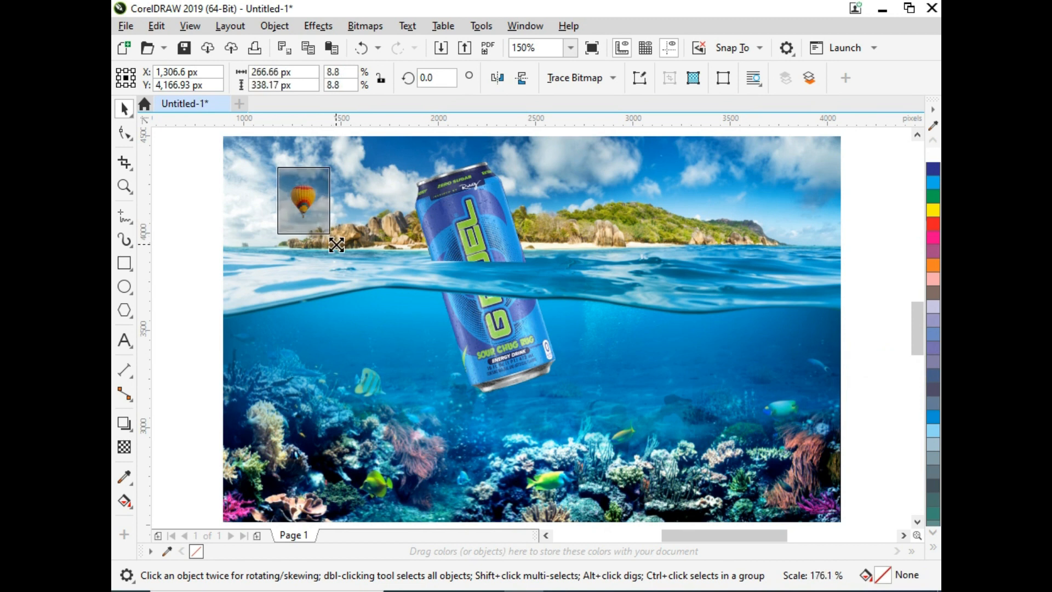
- Duplicate the balloon and place a smaller copy just left of it in the sky
left_click_drag(303, 200, 291, 195)
left_click(189, 203)
key("F2")
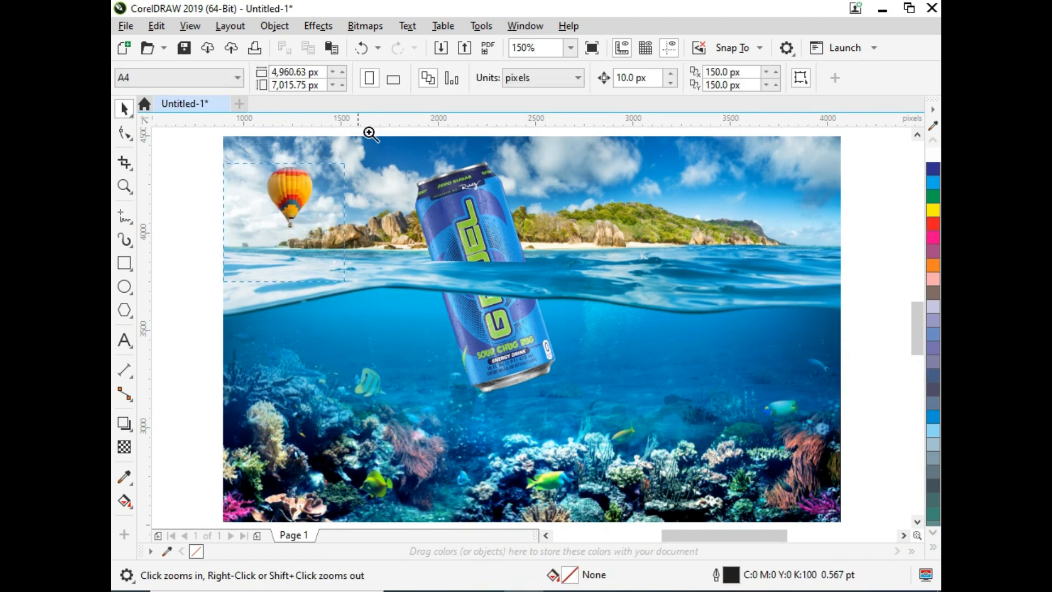
left_click(311, 175)
left_click(495, 350)
left_click(505, 341)
left_click_drag(540, 281, 548, 236)
left_click(545, 237)
left_click_drag(512, 369, 481, 364)
right_click(482, 364)
left_click_drag(517, 431, 531, 371)
left_click(449, 246)
left_click_drag(449, 331, 440, 346)
left_click_drag(521, 281, 530, 311)
left_click_drag(442, 367, 444, 371)
left_click(460, 229)
key("F4")
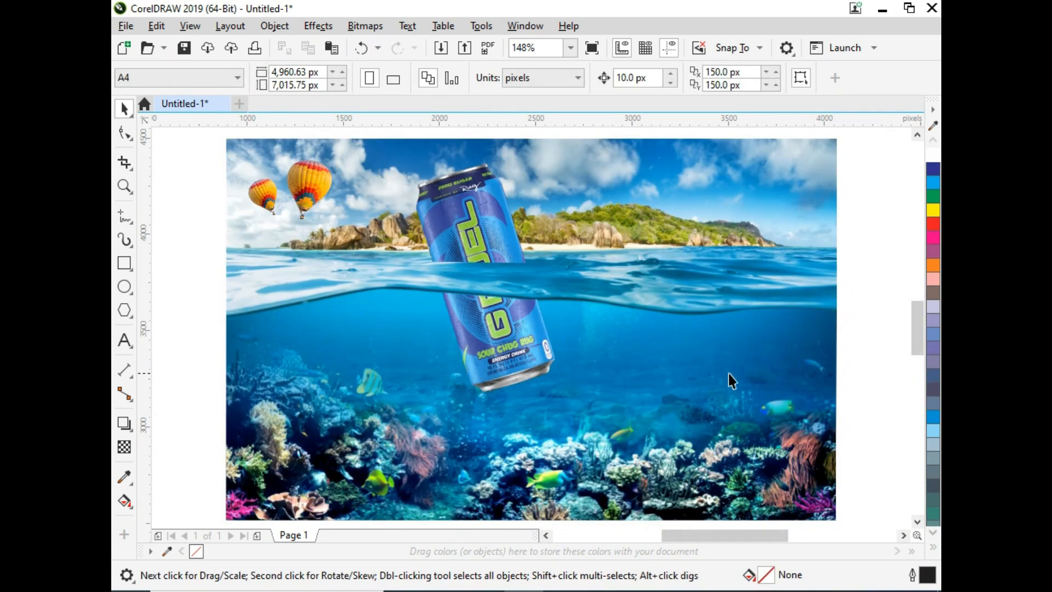
- Draw a closed freehand shape about 690 px wide just below the can's submerged bottom
left_click(124, 286)
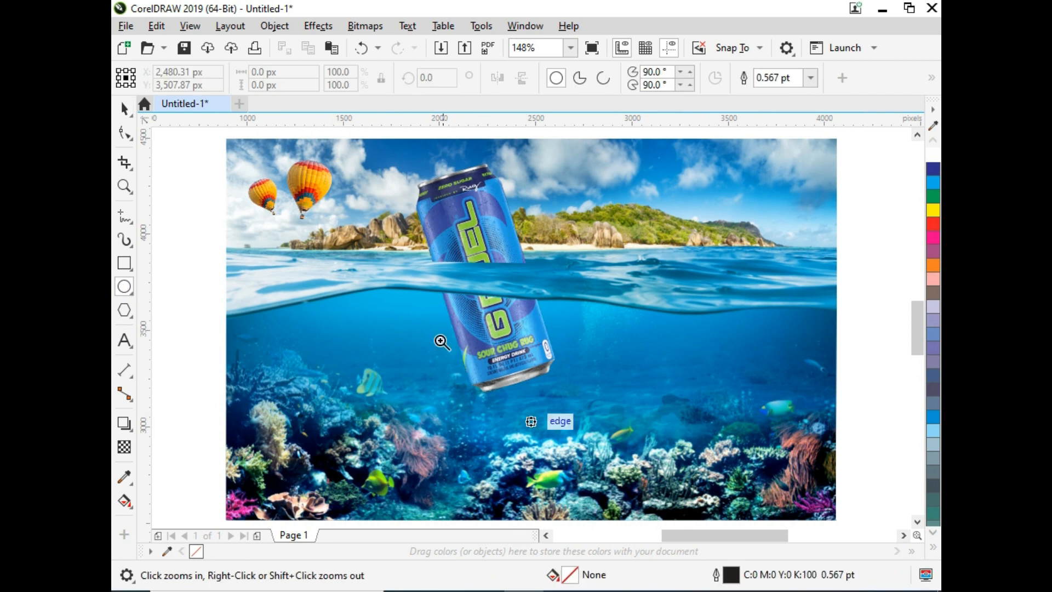
scroll(523, 411, "up", 3)
key("F5")
key("F4")
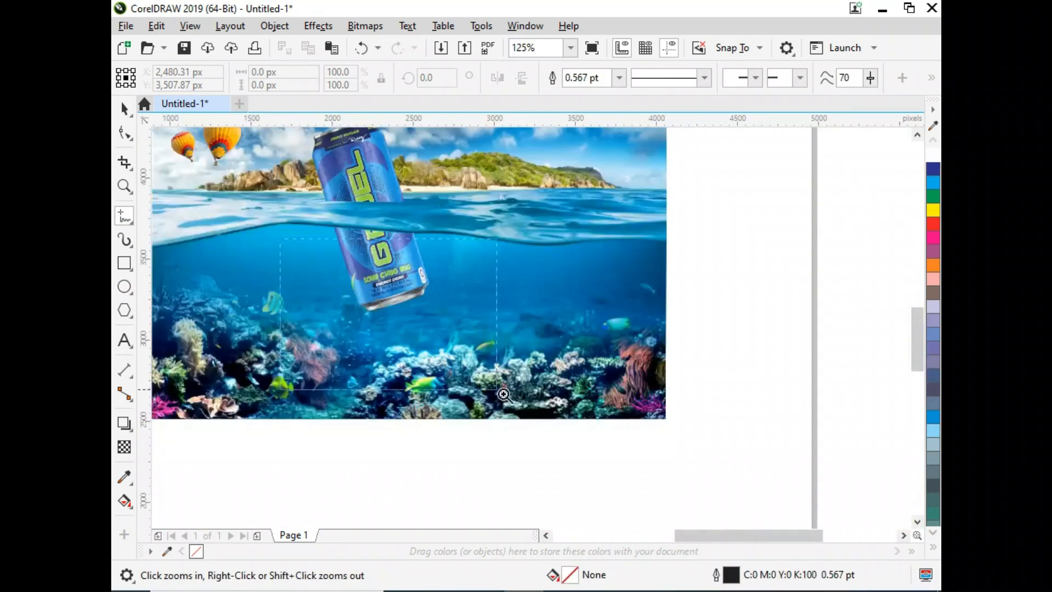
scroll(502, 329, "up", 2)
mouse_move(488, 303)
left_mouse_down()
mouse_move(598, 287)
mouse_move(710, 332)
left_mouse_up()
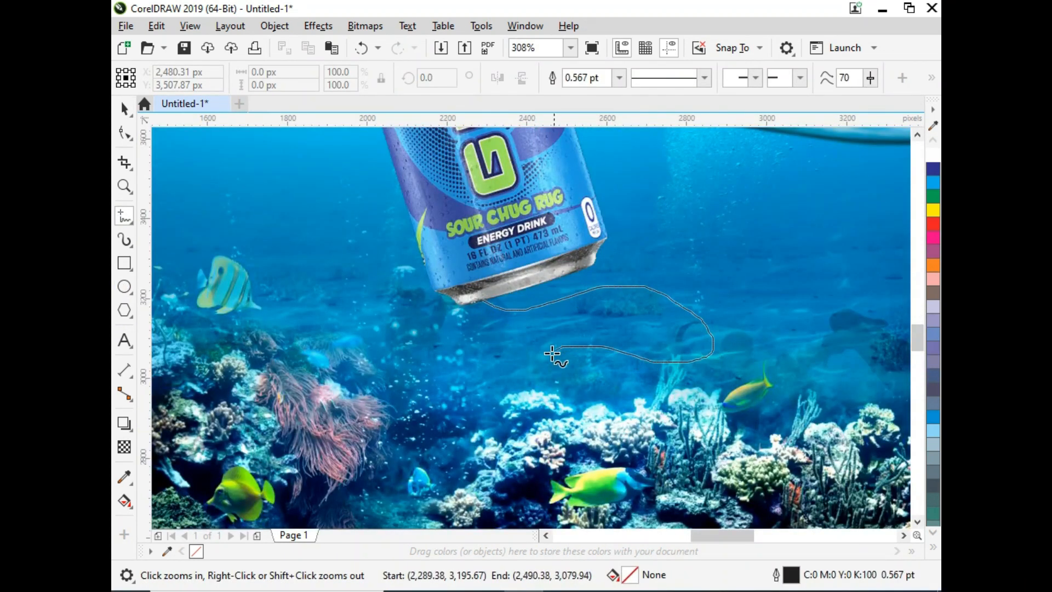
left_click_drag(477, 305, 479, 303)
key("space")
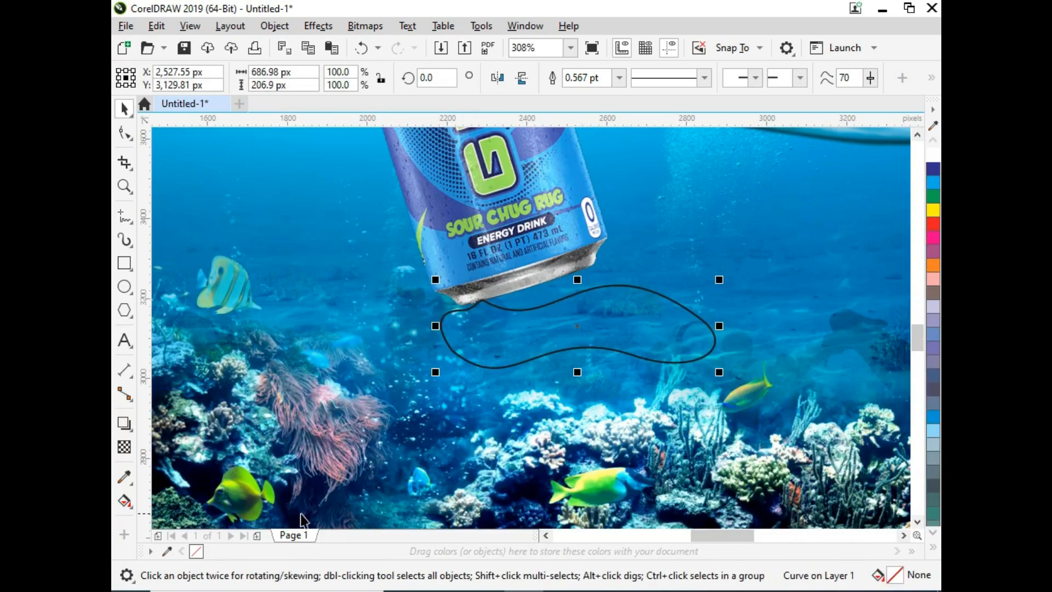
- Fill the freehand shape black and remove its outline
left_click(933, 547)
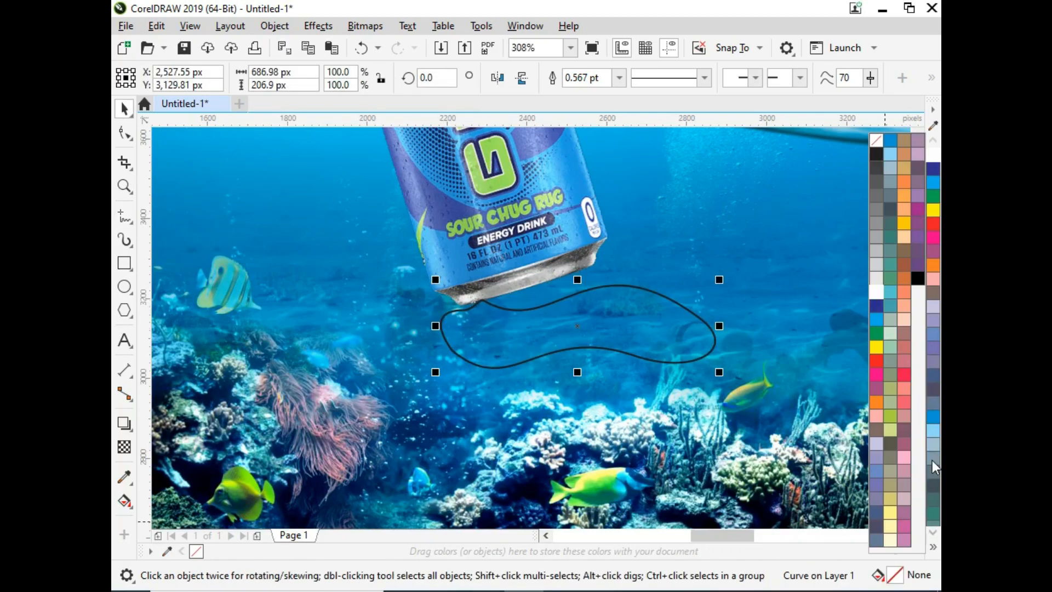
left_click(877, 155)
right_click(198, 553)
key("F4")
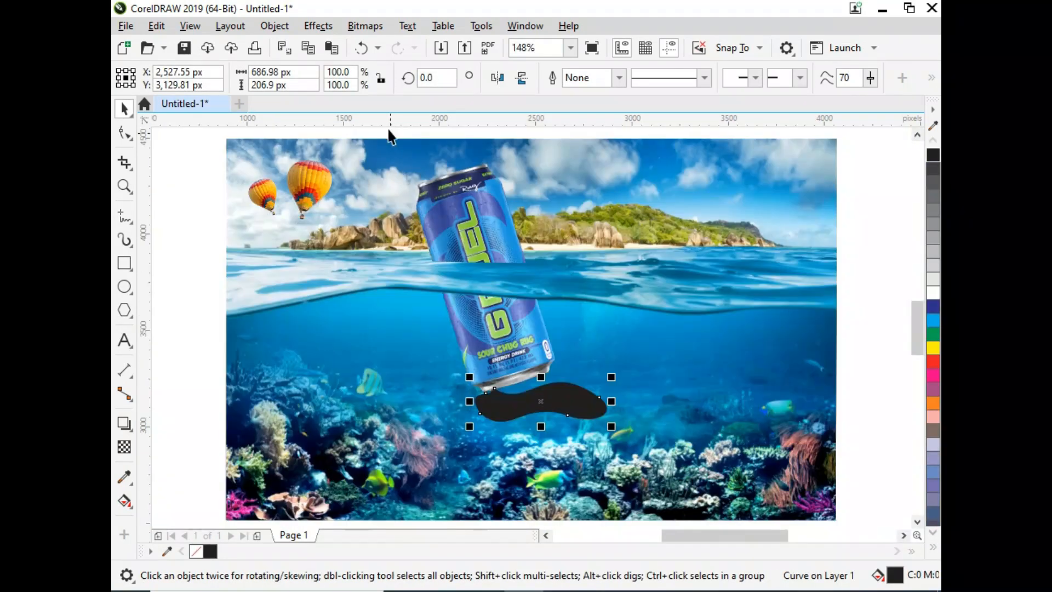
- Apply a Gaussian Blur with a radius of 100.6 pixels to the black shape
left_click(366, 28)
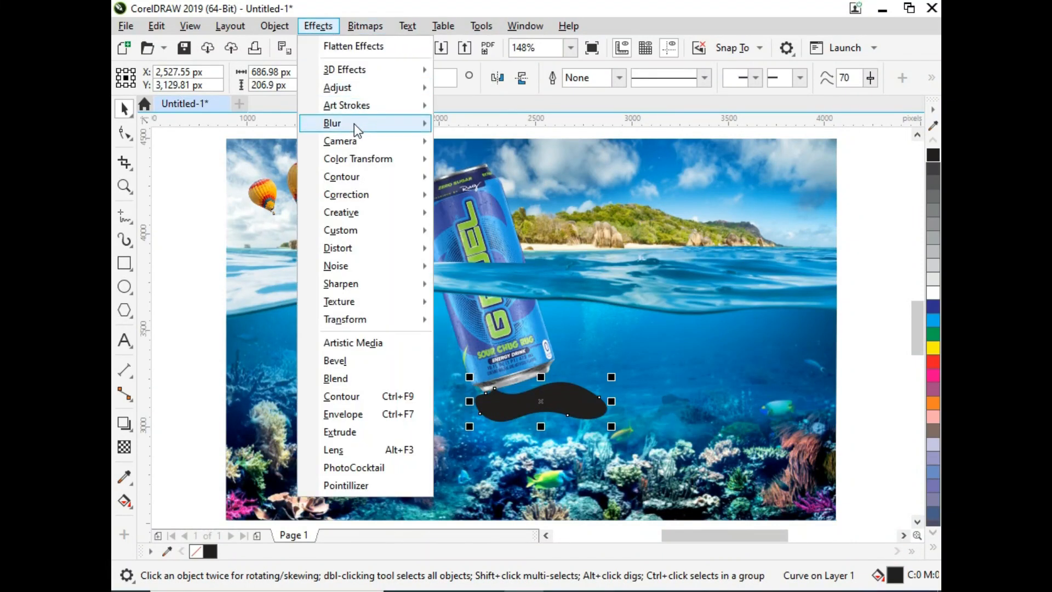
mouse_move(355, 123)
left_click(486, 142)
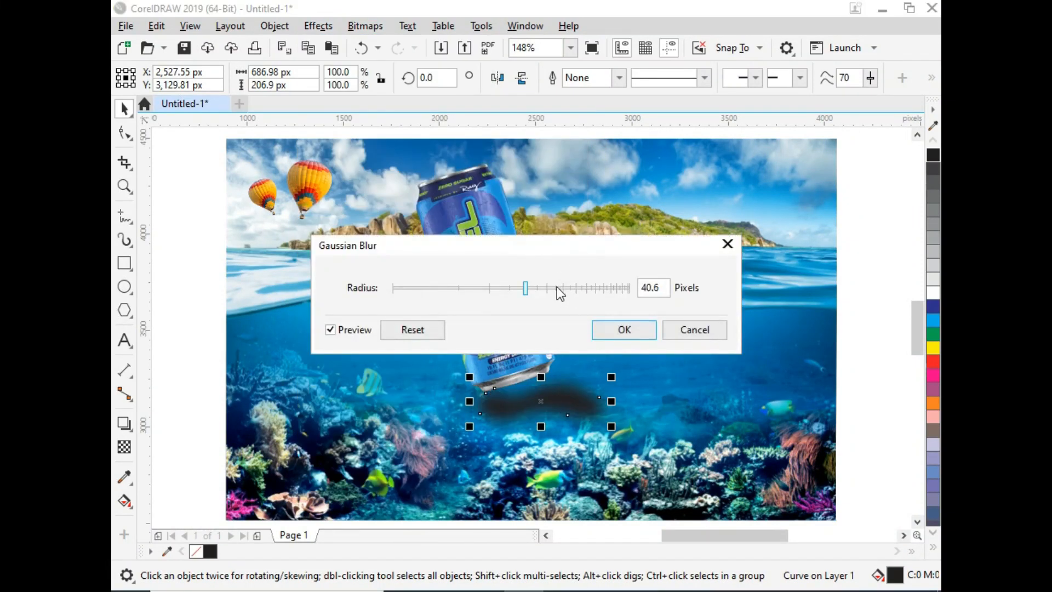
left_click_drag(557, 288, 587, 291)
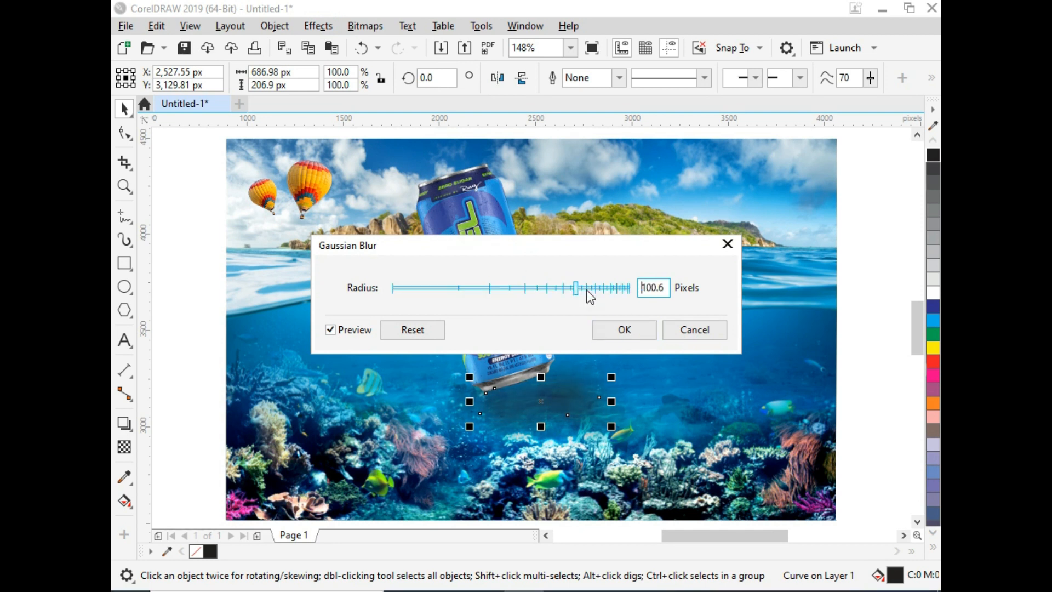
left_click(630, 331)
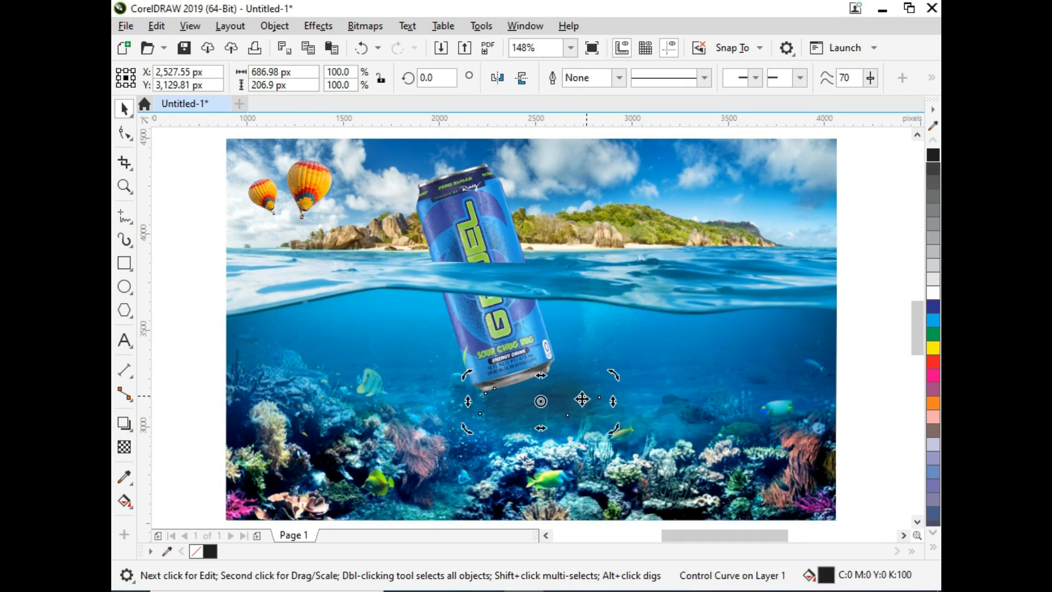
left_click(495, 303)
left_click(601, 388)
left_click(526, 340)
left_click(461, 217, "shift")
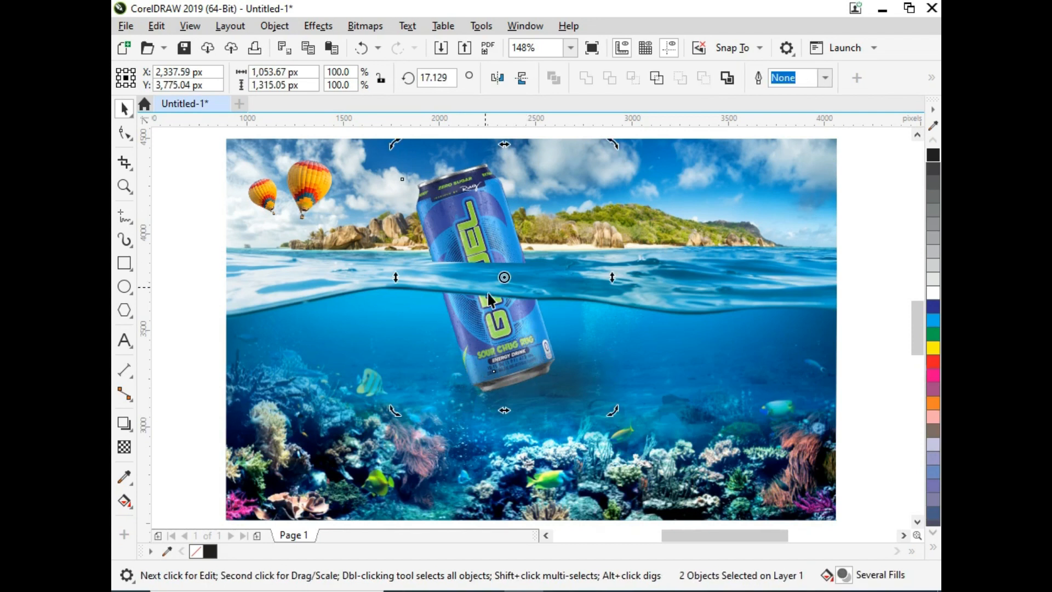
left_click(429, 285, "shift")
left_click(459, 333, "shift")
key("Delete")
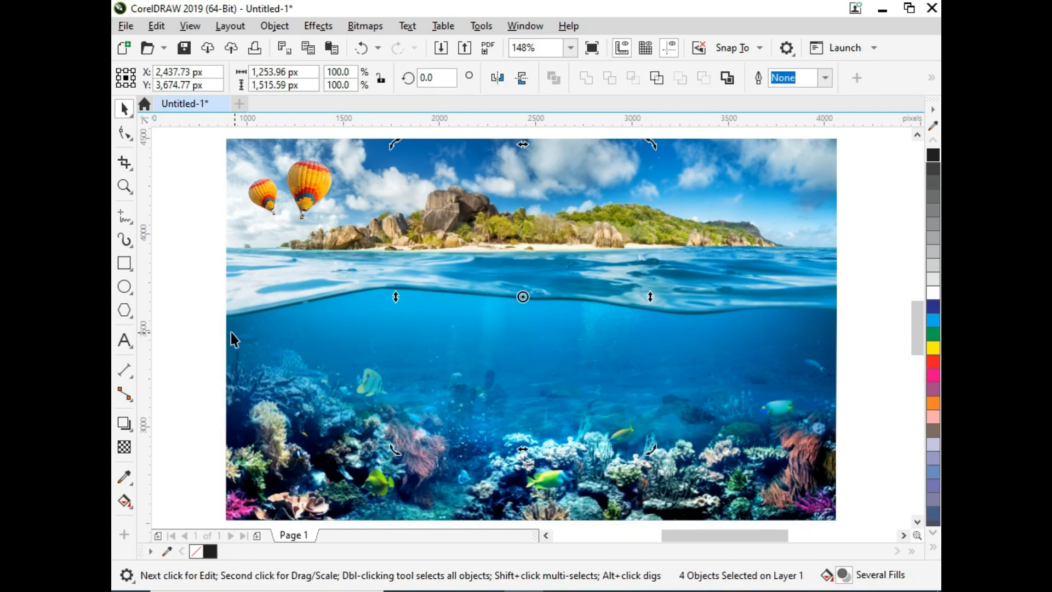
key("ctrl+z")
- Draw a closed freehand shape about 965 px wide around the can's submerged part
left_click(479, 374)
left_click(479, 374)
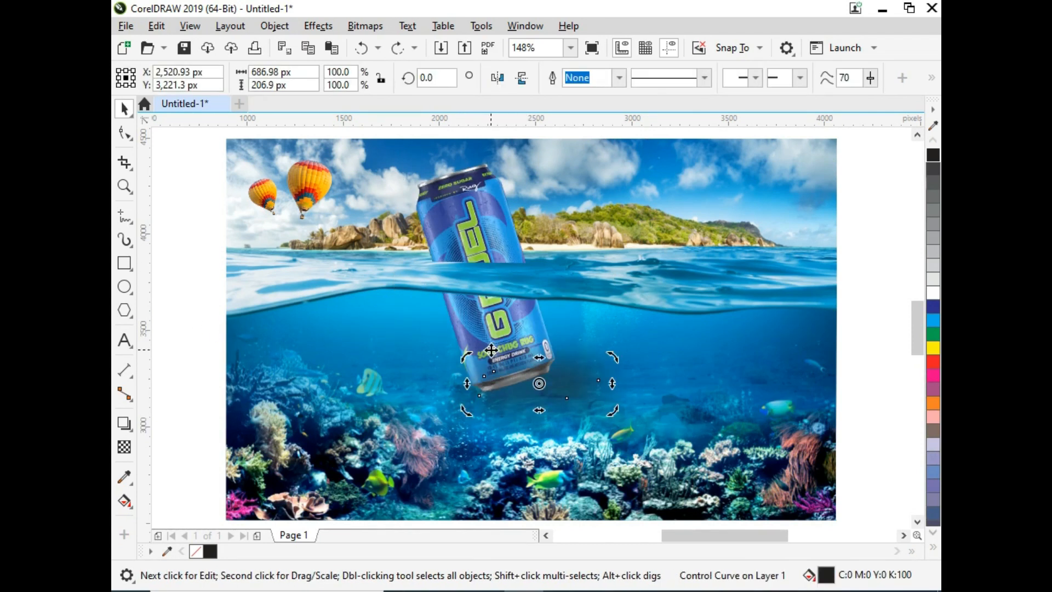
left_click(479, 374)
left_click(475, 315)
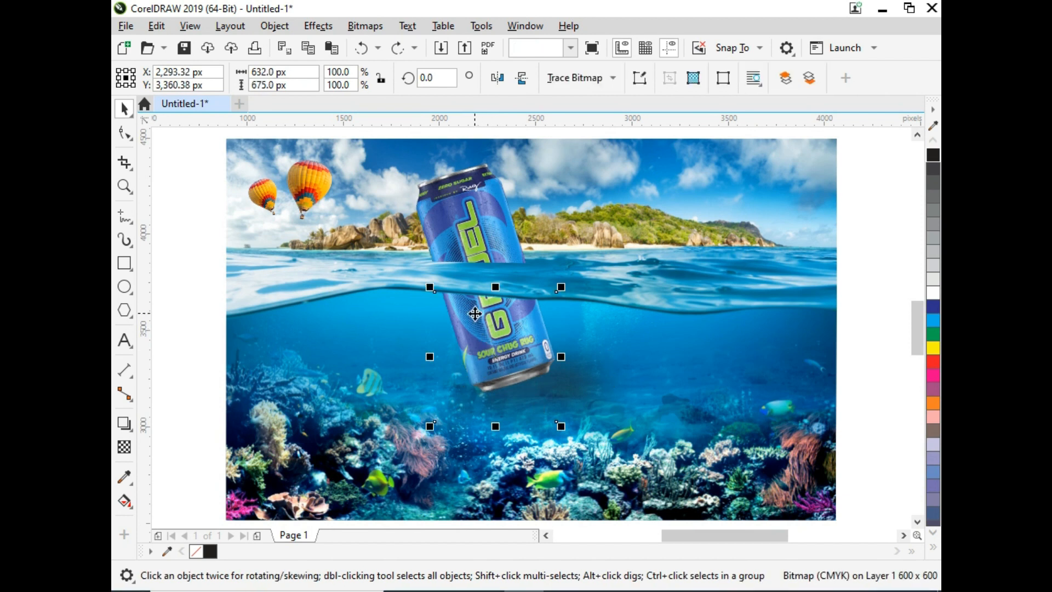
left_click(571, 395)
left_click(125, 215)
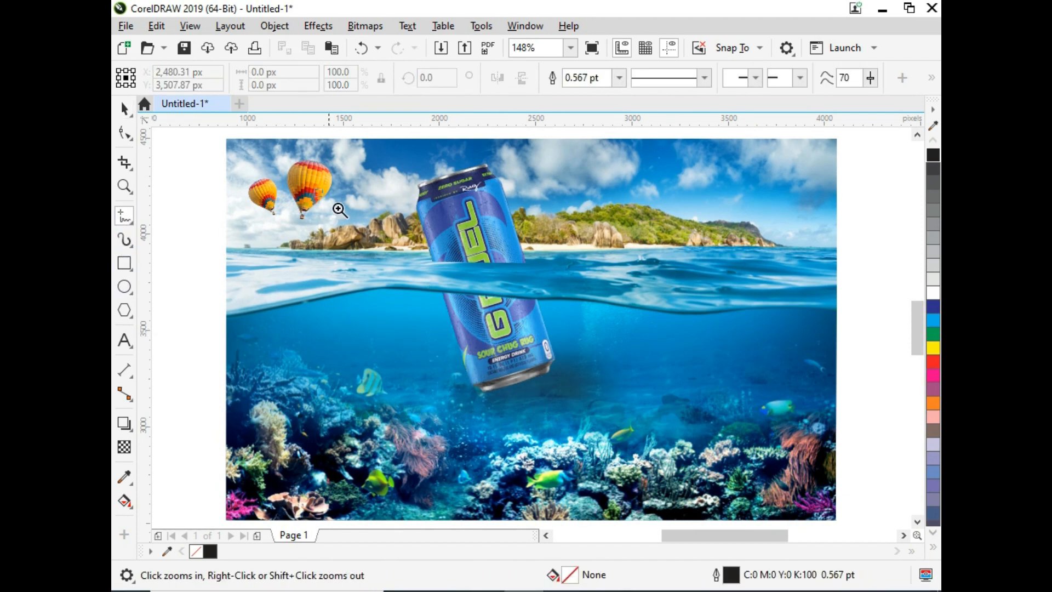
scroll(433, 372, "up", 1)
mouse_move(437, 279)
left_mouse_down()
mouse_move(604, 272)
mouse_move(654, 327)
mouse_move(575, 363)
mouse_move(411, 340)
left_mouse_up()
left_click_drag(422, 291, 436, 278)
key("space")
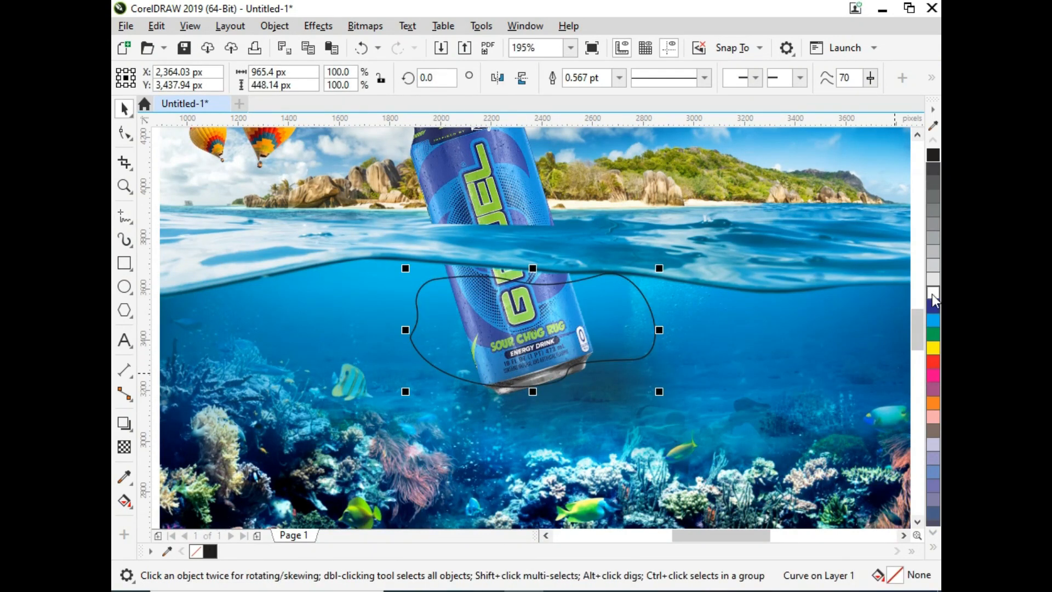
- Fill the freehand shape with light blue #8FD6EF and remove its outline
left_click(933, 320)
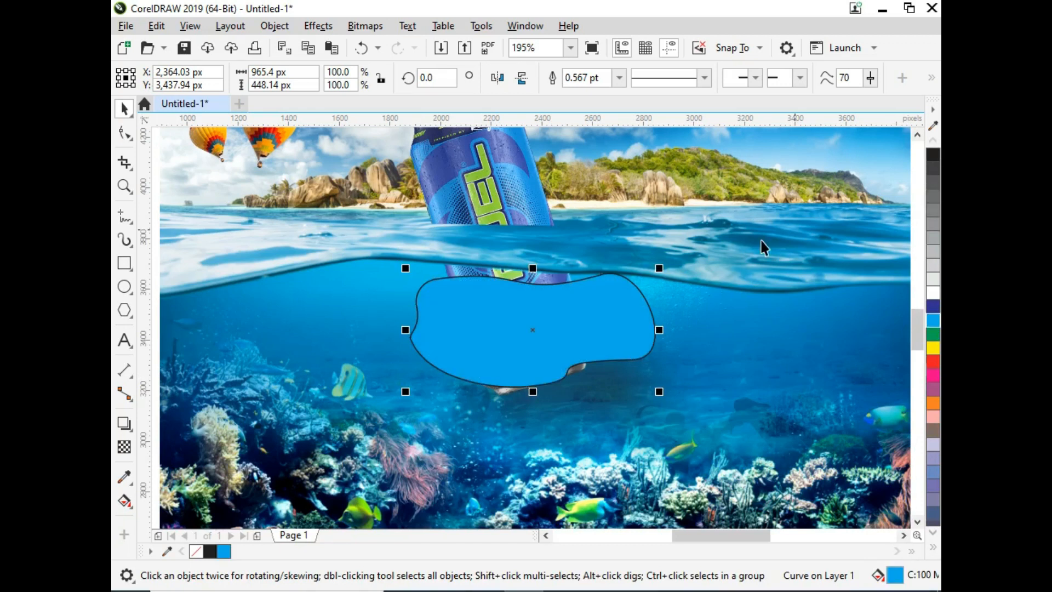
right_click(200, 551)
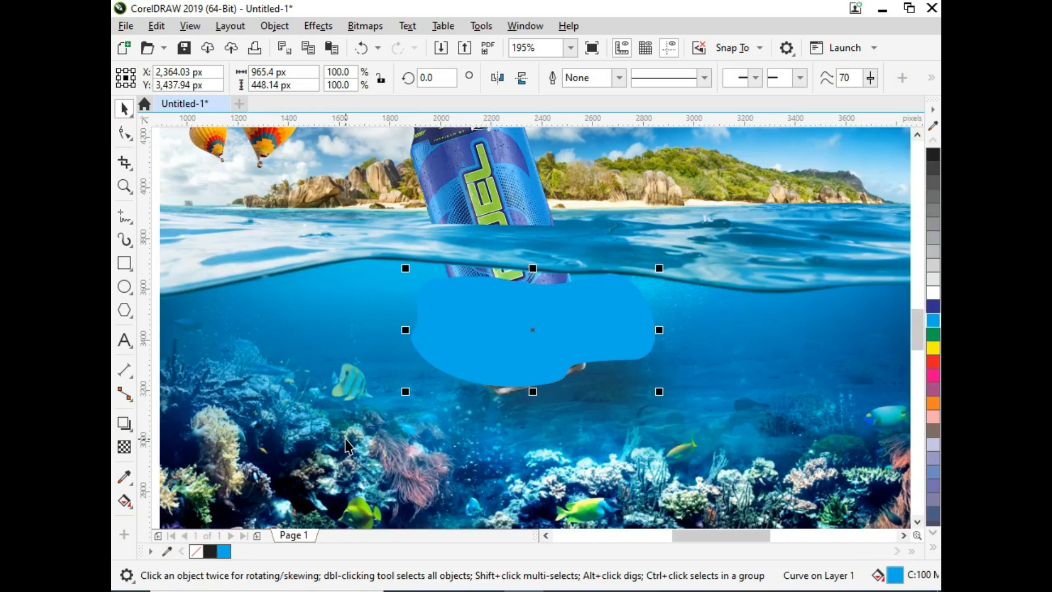
key("shift+F11")
left_click(353, 158)
left_click(375, 202)
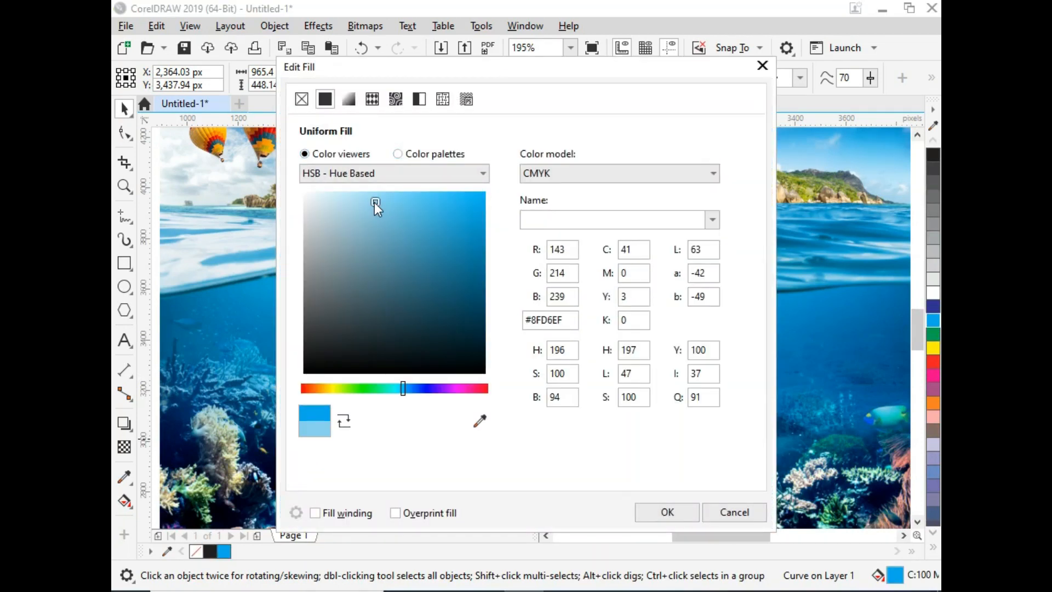
left_click(668, 512)
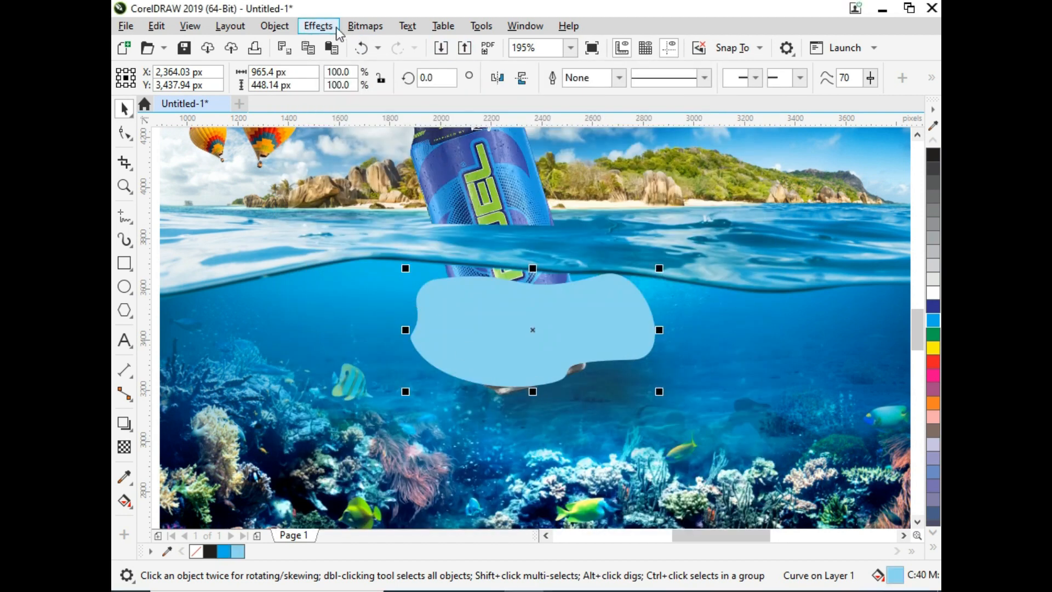
- Apply a Gaussian Blur to the light blue shape to turn it into a soft glow
left_click(309, 26)
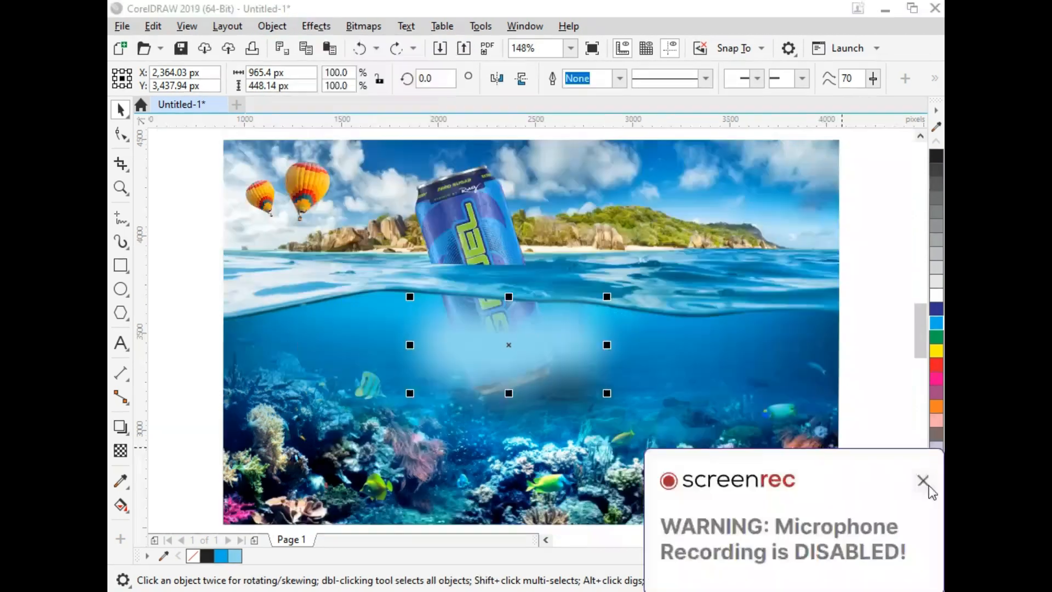
left_click(926, 482)
left_click(443, 358)
left_click(490, 352)
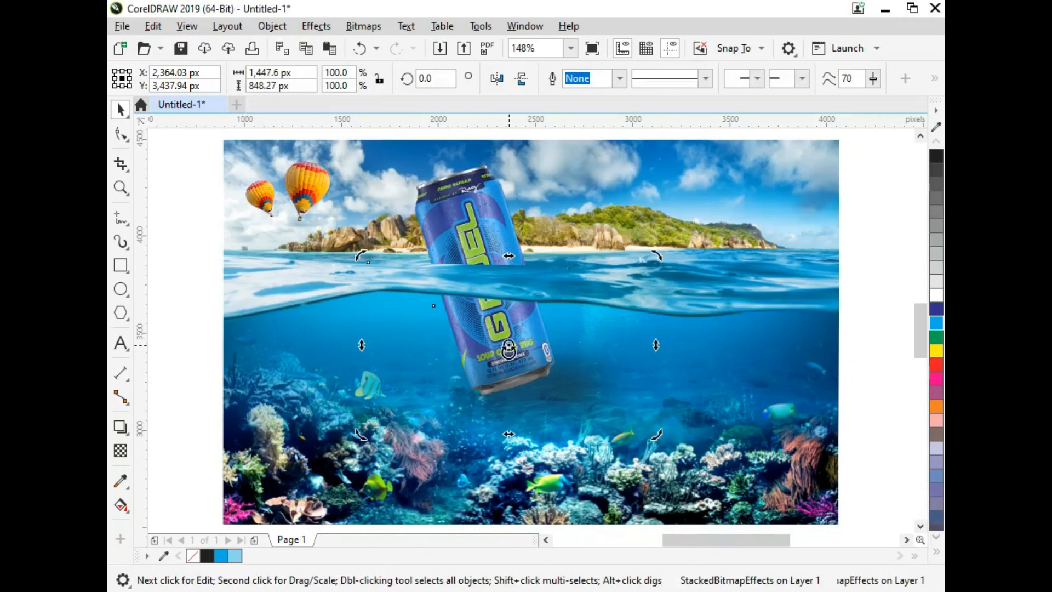
left_click(686, 390)
left_click(547, 369)
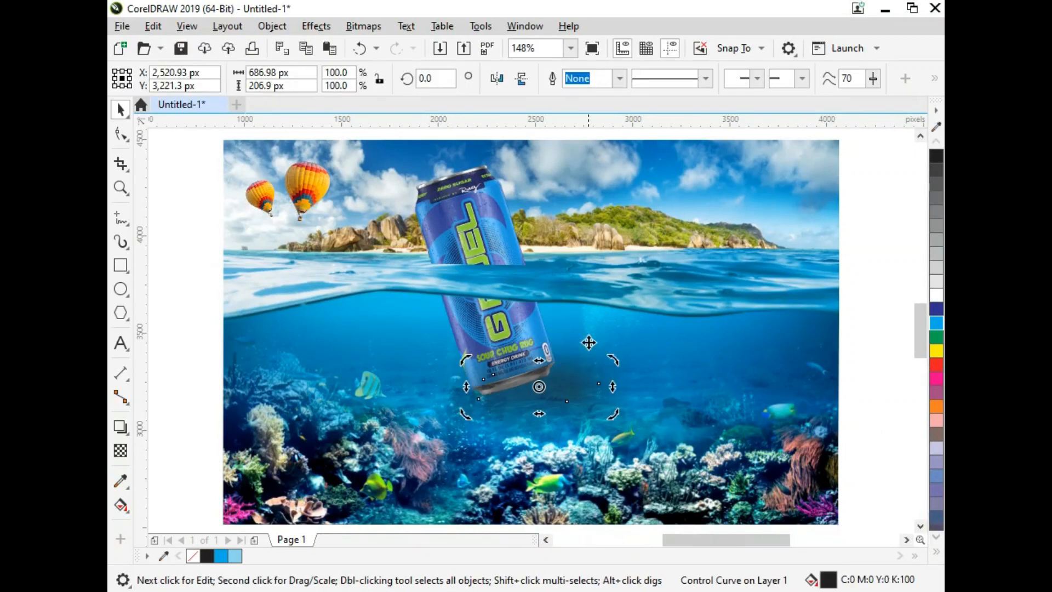
left_click(517, 320, "shift")
left_click(740, 380, "shift")
key("shift+Page_Down")
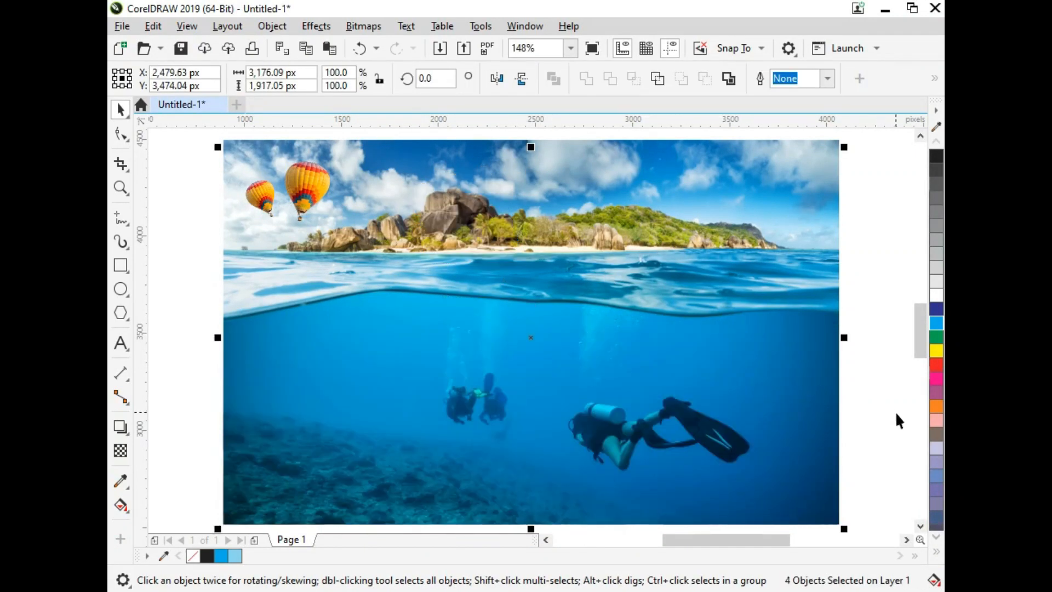
left_click(898, 415)
left_click(695, 377)
key("ctrl+z")
left_click(841, 418)
left_click(839, 426)
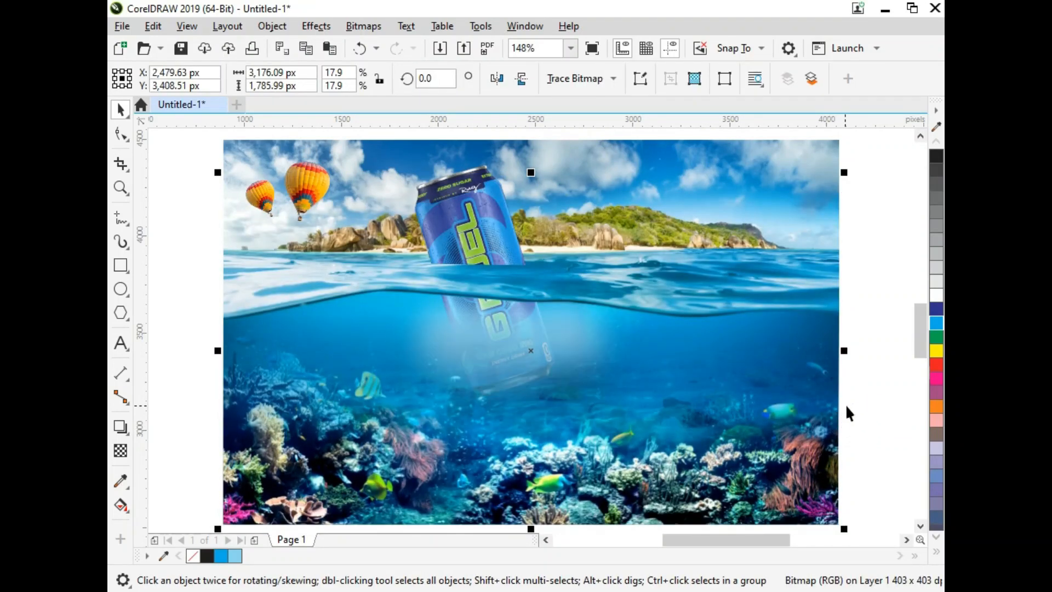
left_click(846, 404)
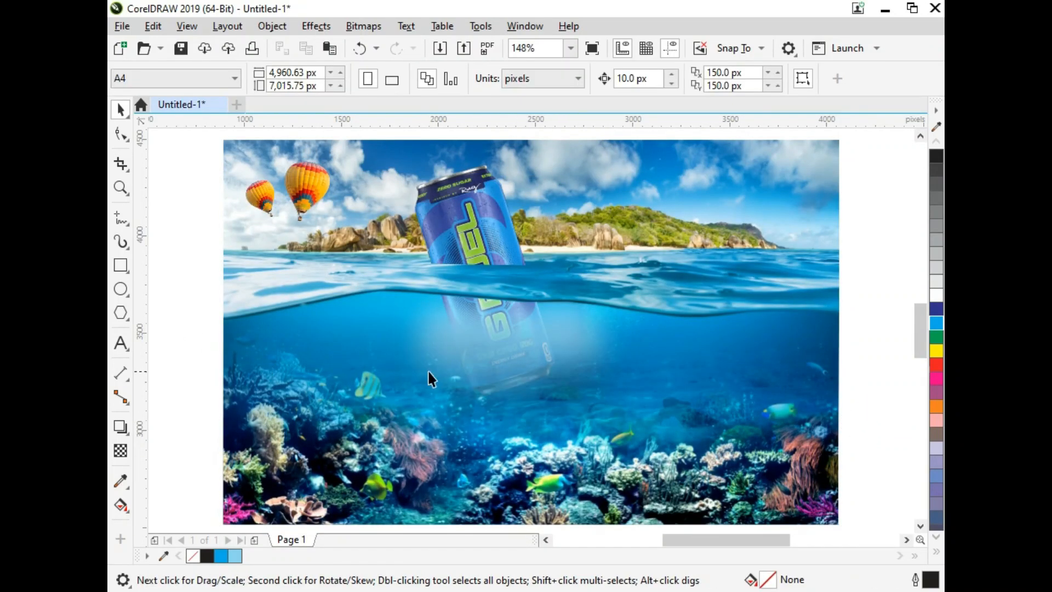
left_click(516, 230)
left_click(511, 248)
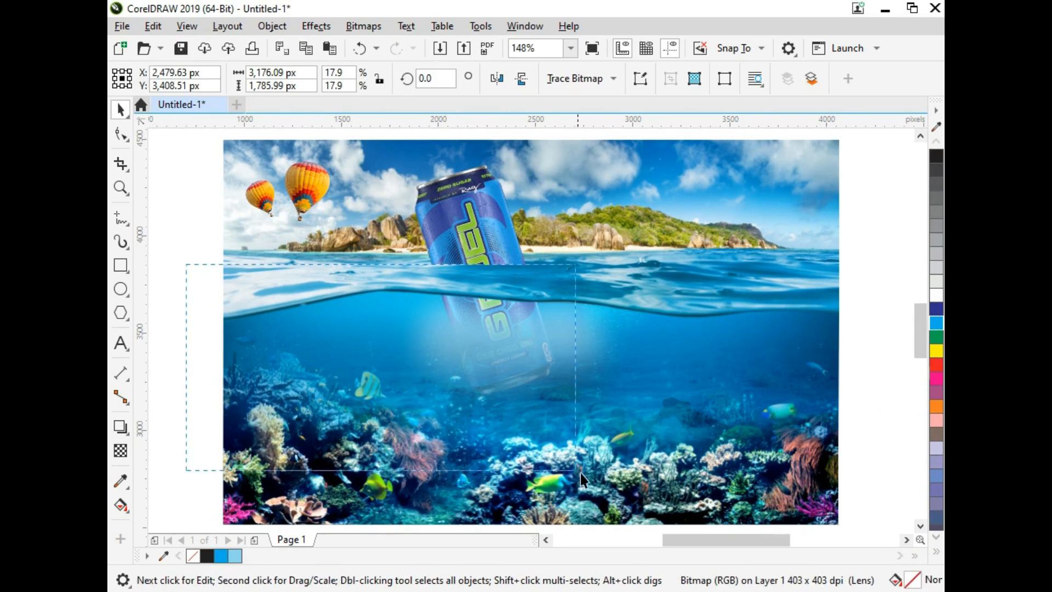
left_click(567, 436)
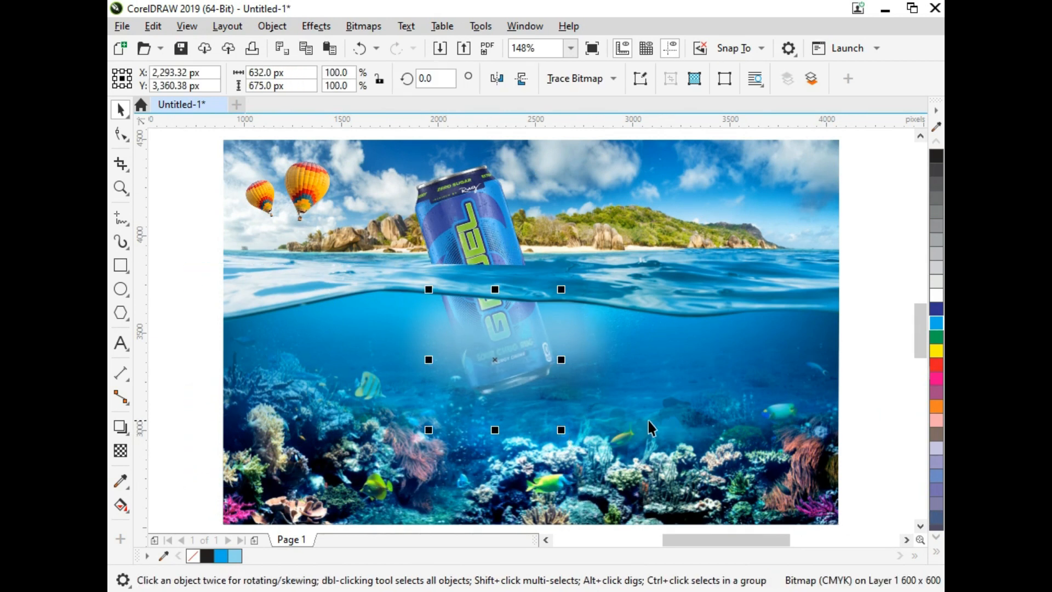
left_click(218, 392)
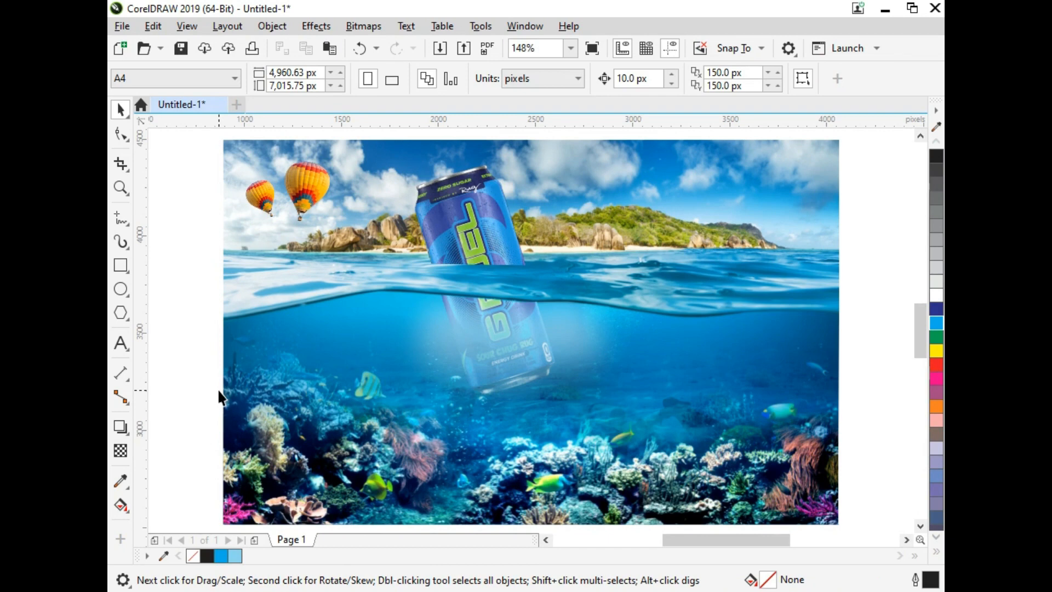
- Import the shark image from the water can folder, scale it down and place it just right of the can underwater
key("alt+Tab")
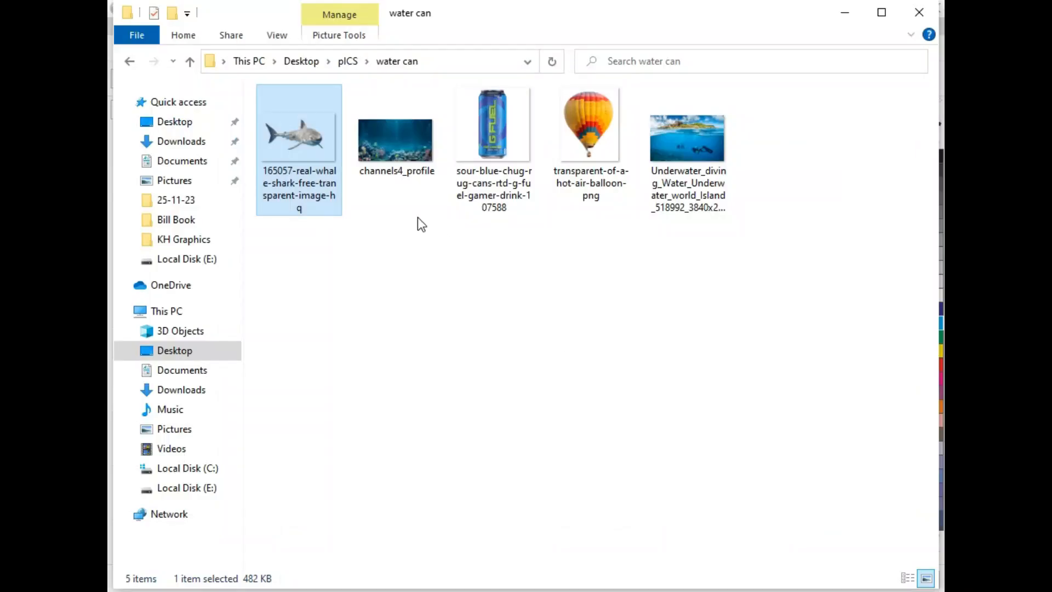
left_click_drag(313, 159, 838, 483)
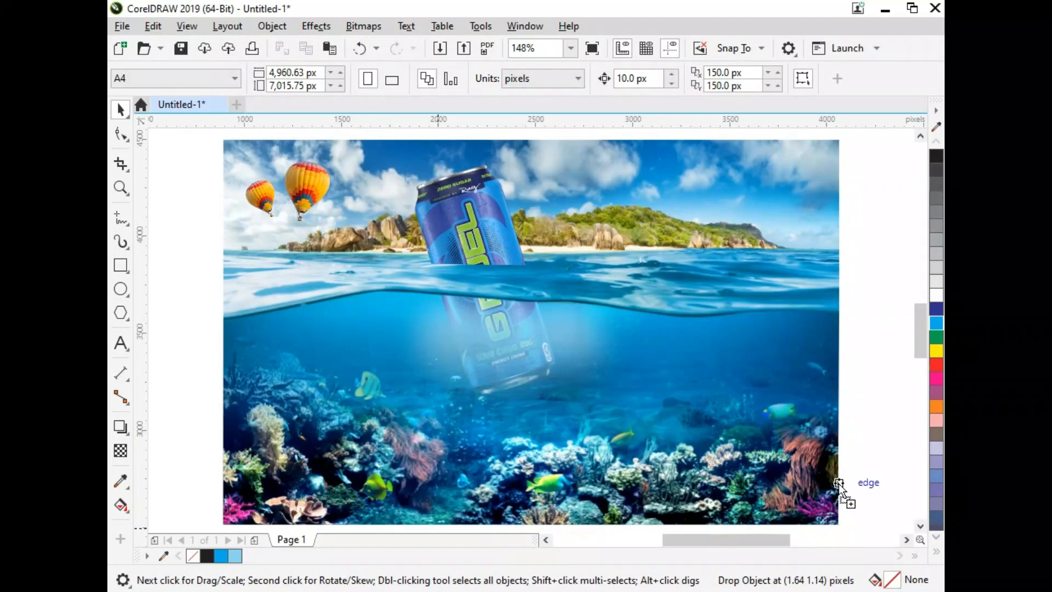
left_click_drag(815, 409, 815, 409)
left_click_drag(743, 454, 565, 343)
left_click_drag(415, 217, 587, 334)
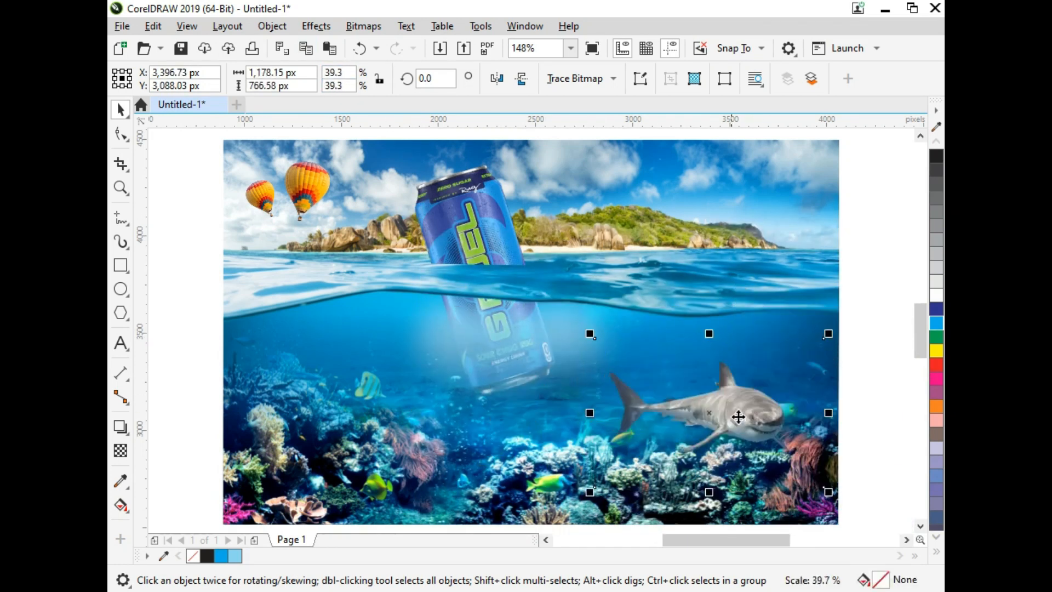
left_click_drag(738, 416, 641, 372)
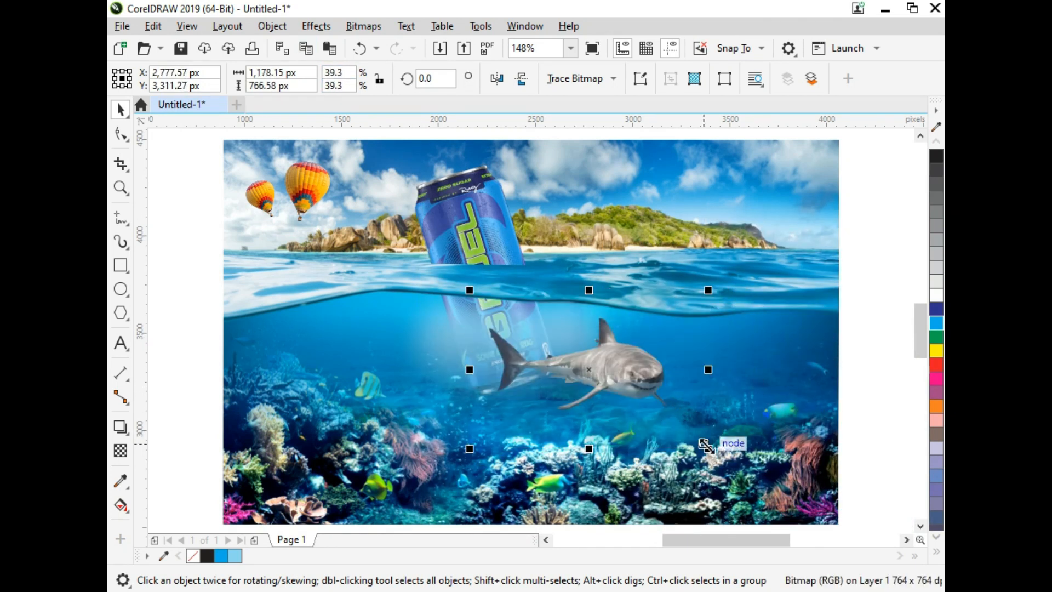
left_click_drag(708, 447, 693, 438)
left_click_drag(651, 388, 650, 385)
left_click_drag(697, 437, 722, 452)
- Bring the underwater overlay to the front and give it a vertical fountain transparency fading over the shark
left_click(333, 427)
key("shift+Page_Up")
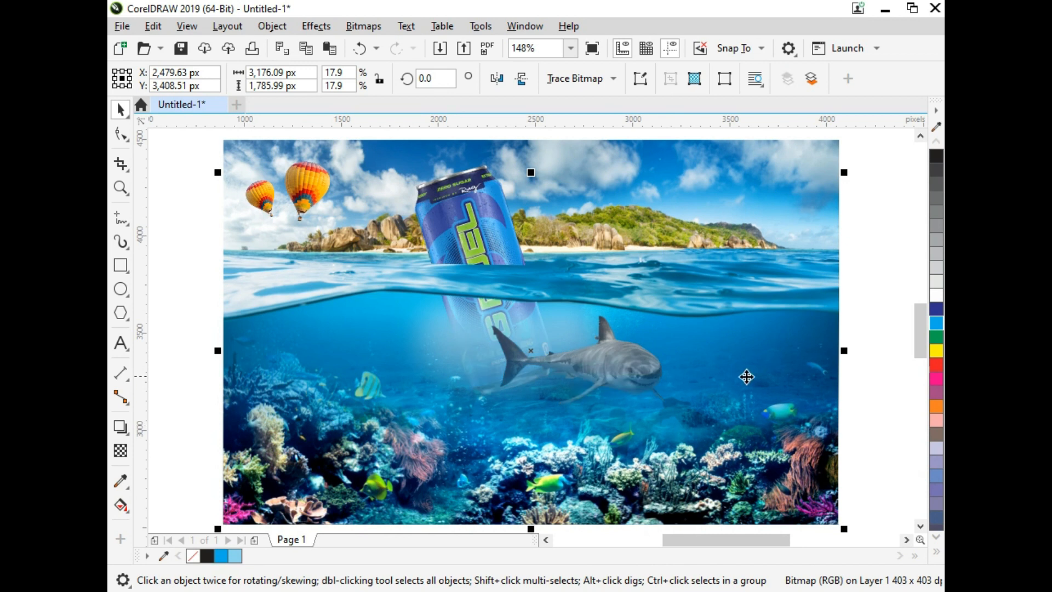
left_click(882, 410)
left_click(310, 428)
left_click(120, 450)
left_click_drag(559, 459, 562, 482)
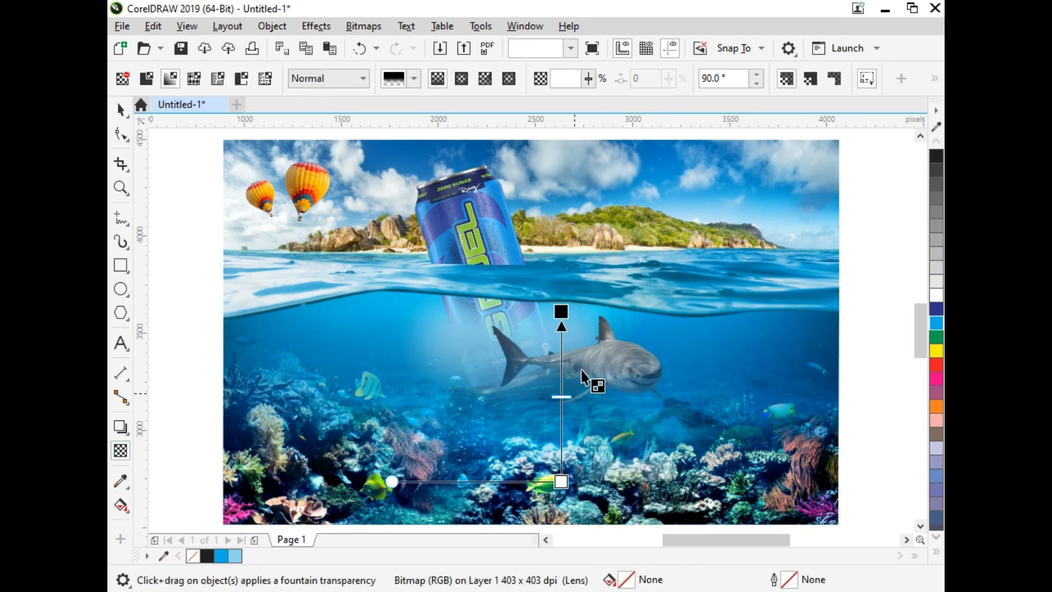
left_click_drag(561, 311, 562, 328)
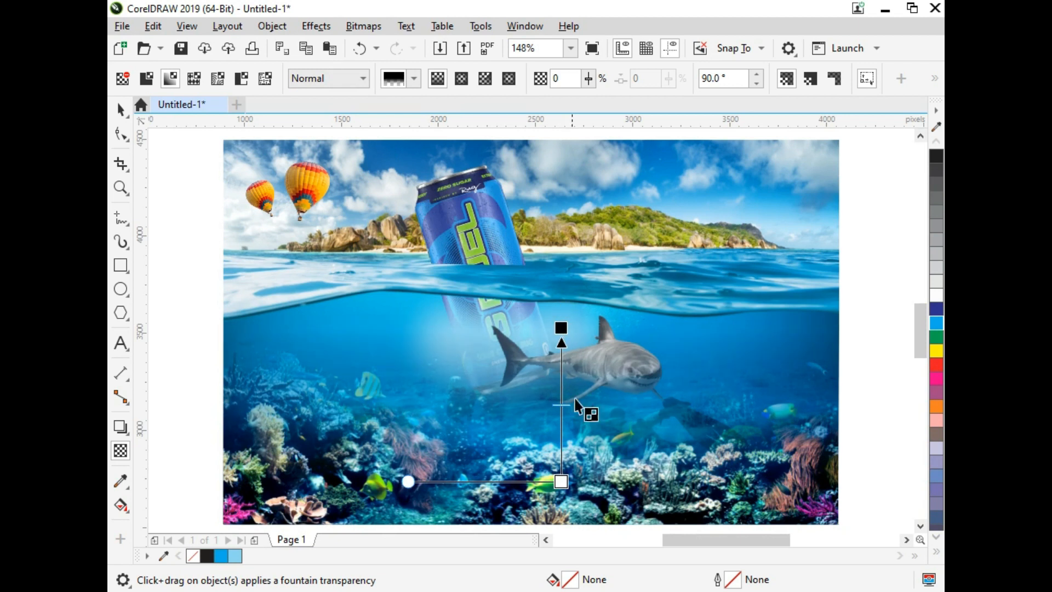
left_click_drag(563, 480, 561, 452)
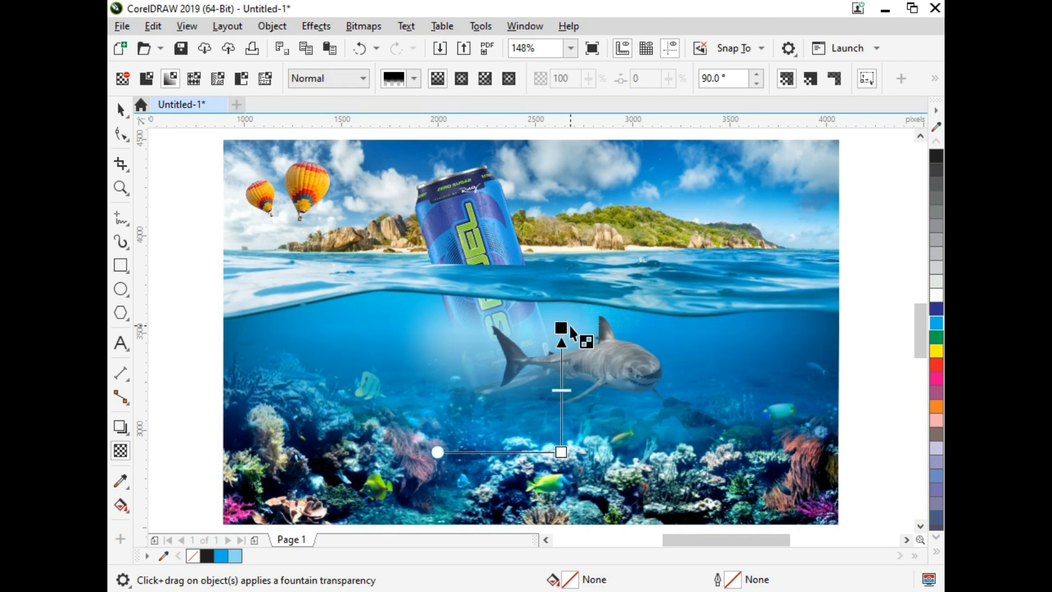
key("space")
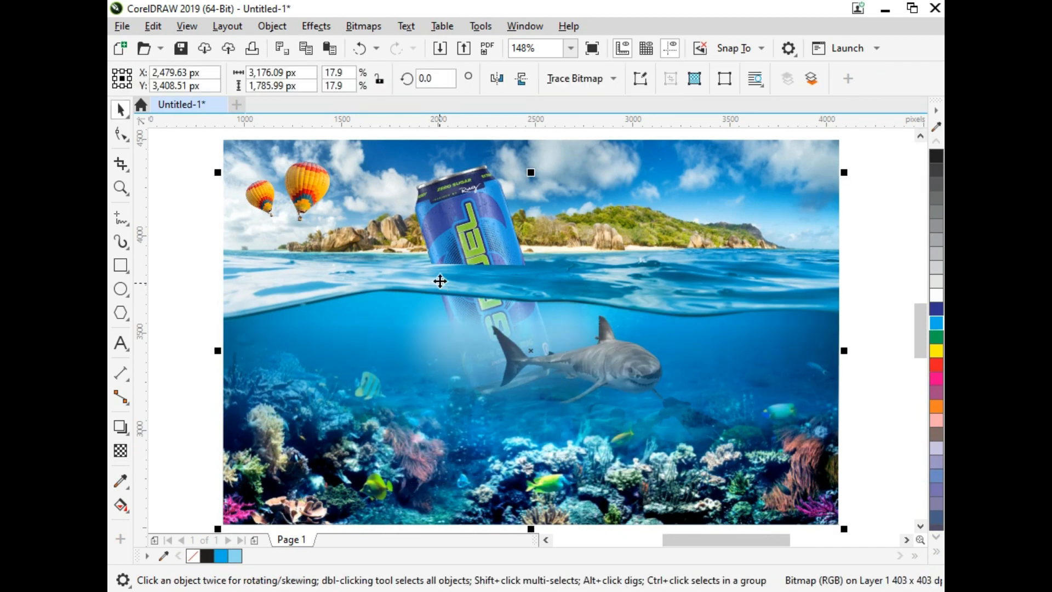
left_click(298, 220)
left_click(206, 167)
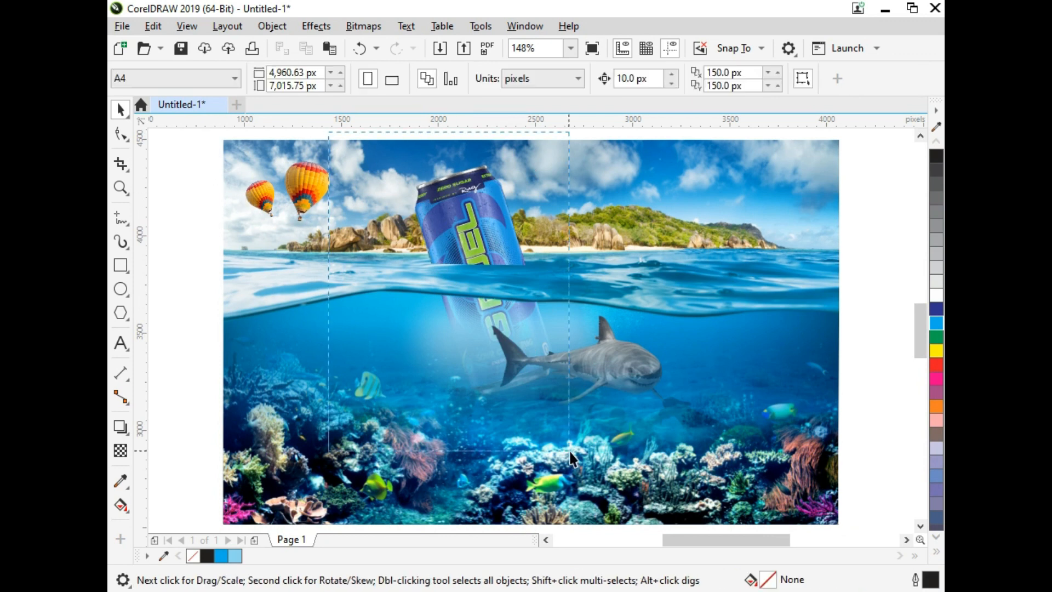
left_click_drag(571, 452, 571, 452)
left_click(612, 371)
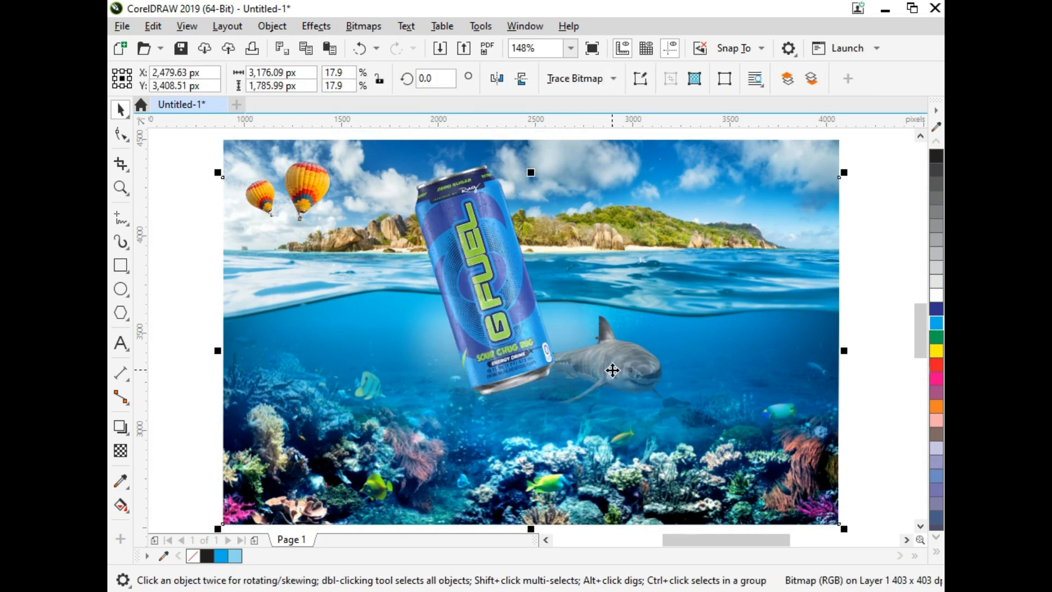
left_click(200, 353)
left_click(437, 313)
left_click(331, 284)
left_click(292, 288)
key("ctrl+z")
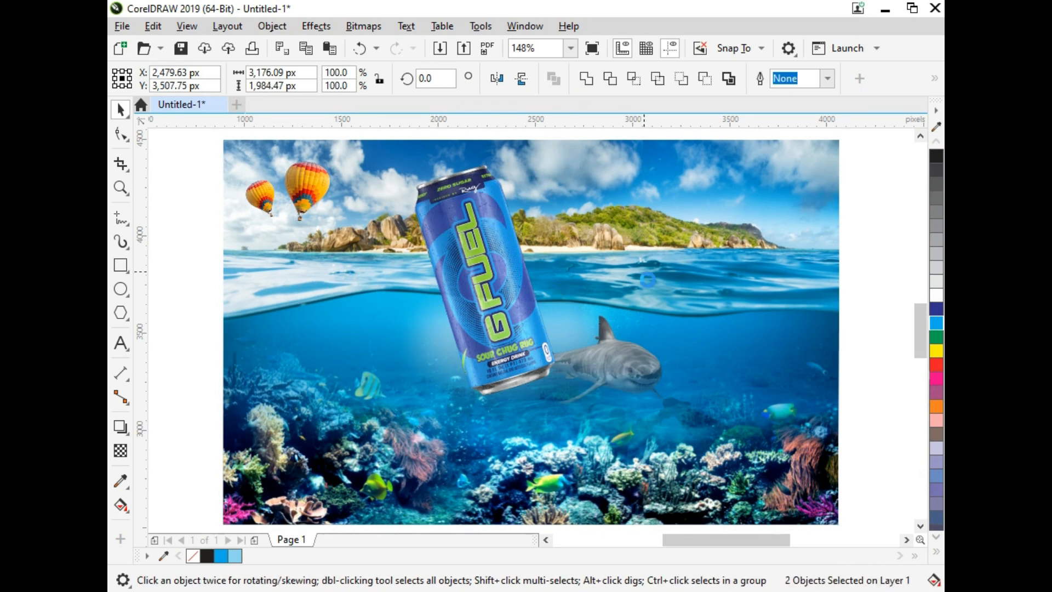
- Adjust the stacking order so the background images sit behind the can, shark and underwater overlay
left_click_drag(861, 290, 344, 472)
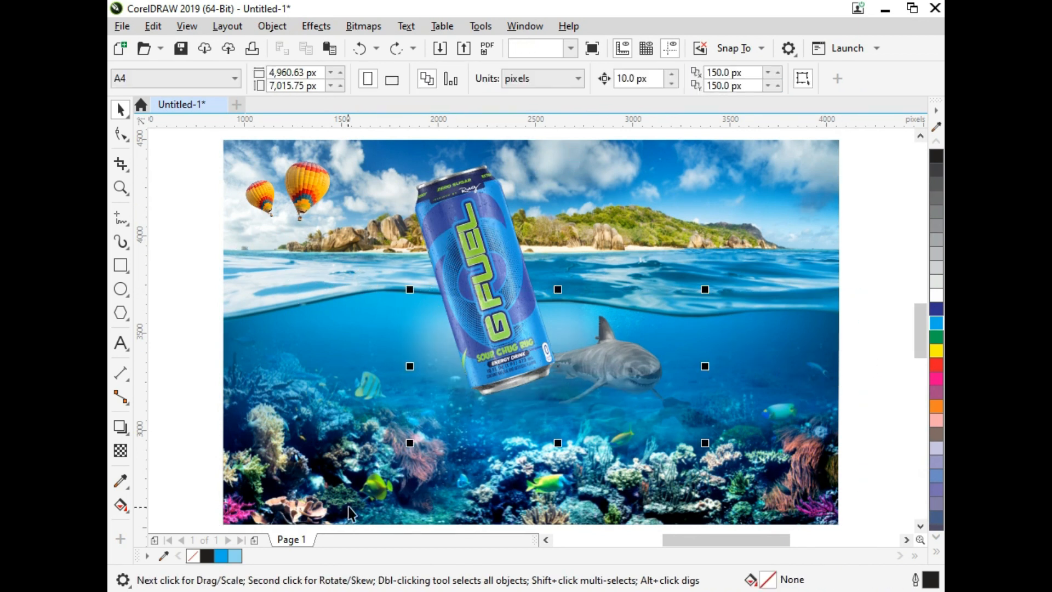
left_click(681, 307, "shift")
left_click(760, 247, "shift")
key("shift+Page_Down")
left_click(761, 248)
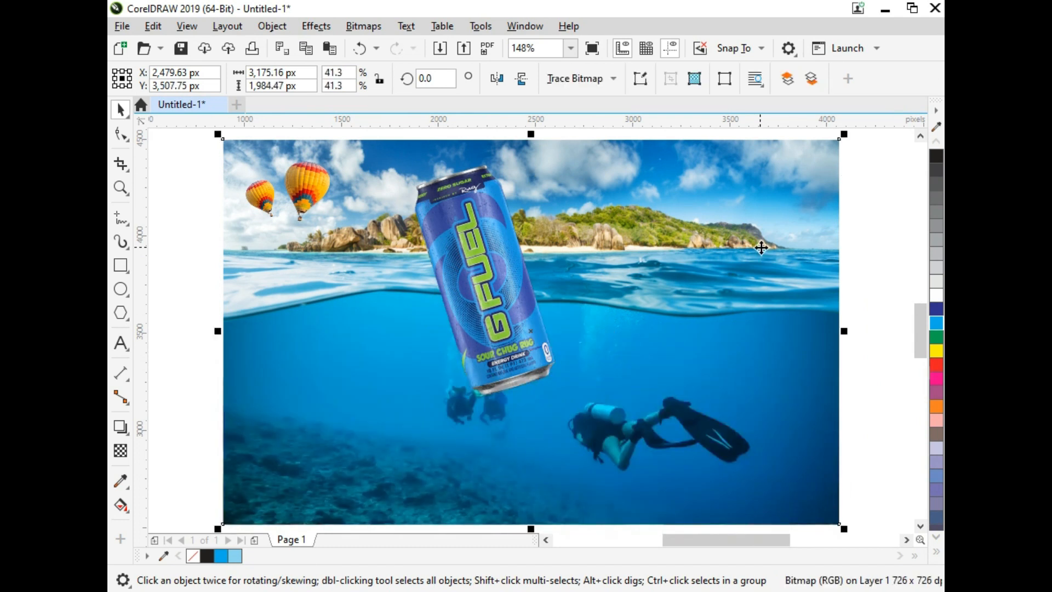
key("shift+Page_Down")
left_click(322, 284)
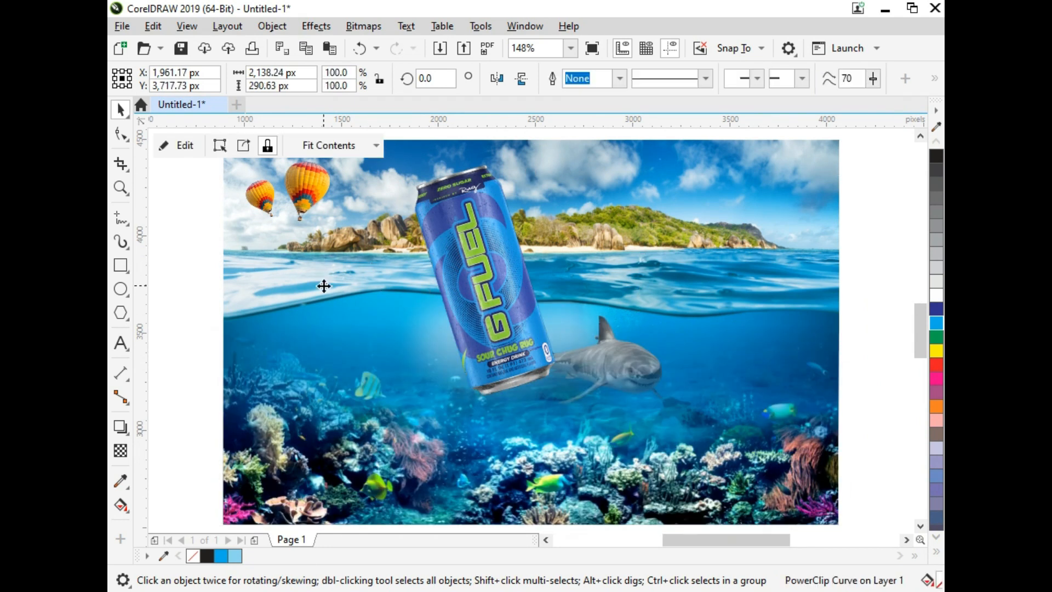
key("F10")
key("space")
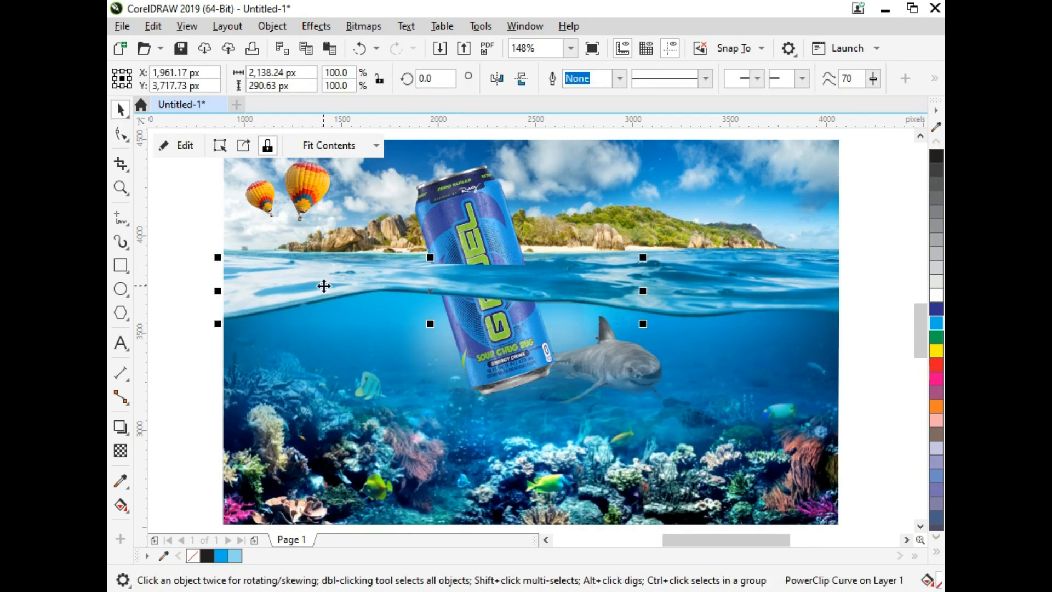
left_click(206, 333)
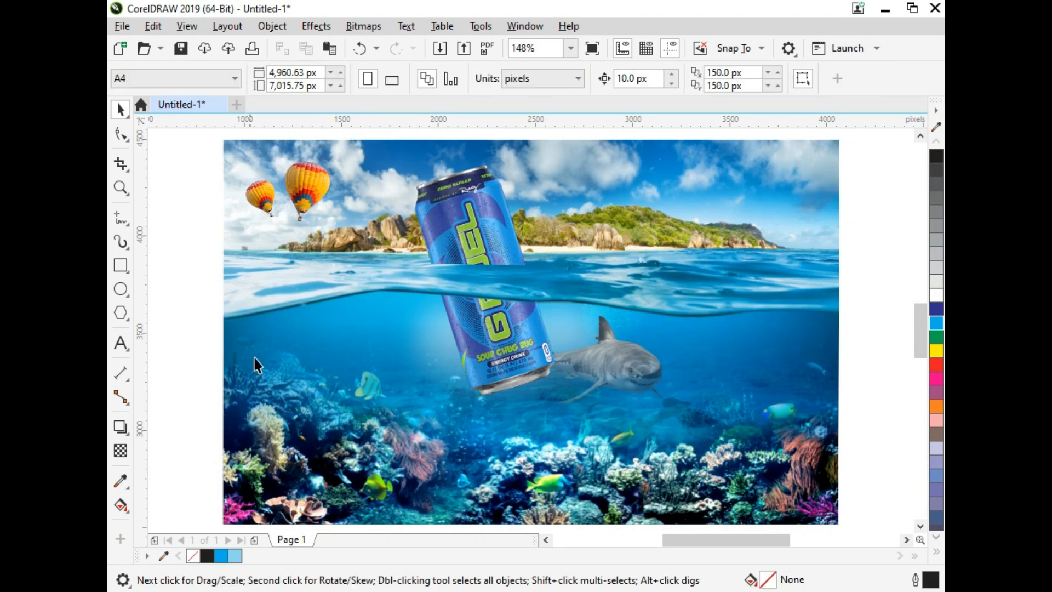